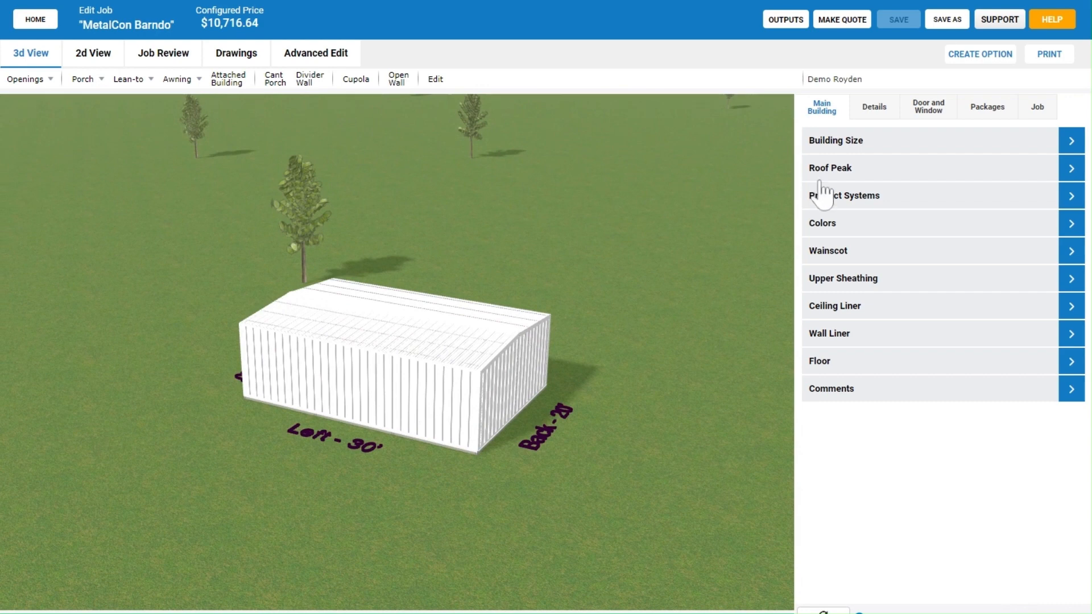
Set the building size to 30' wide and 50' long with a 12' ceiling height.
{"action": "left_click", "coordinate": [846, 149]}
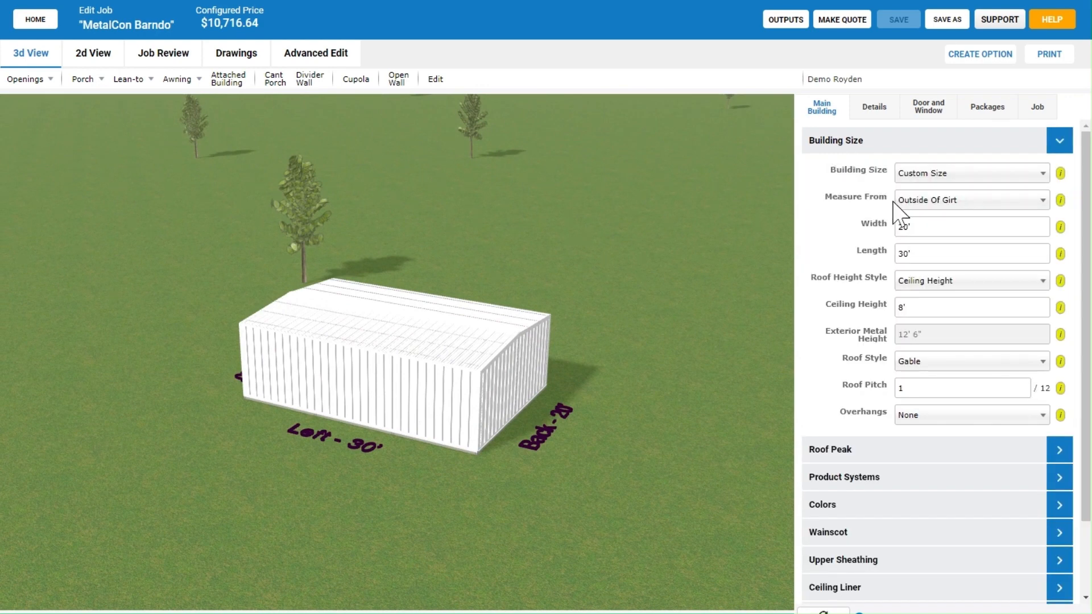
{"action": "left_click", "coordinate": [919, 233]}
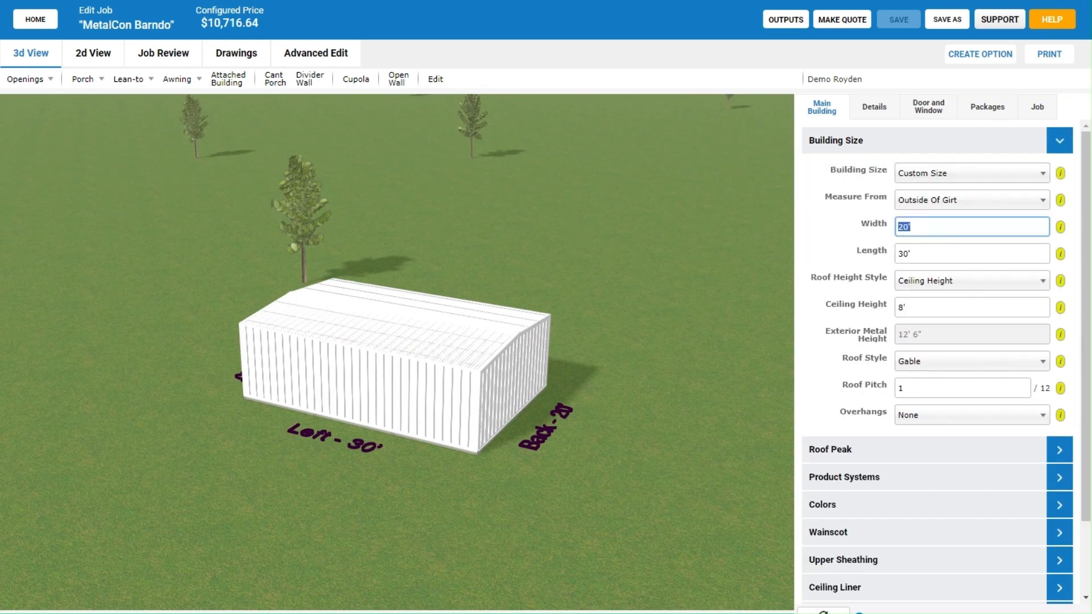
{"action": "type", "text": "30"}
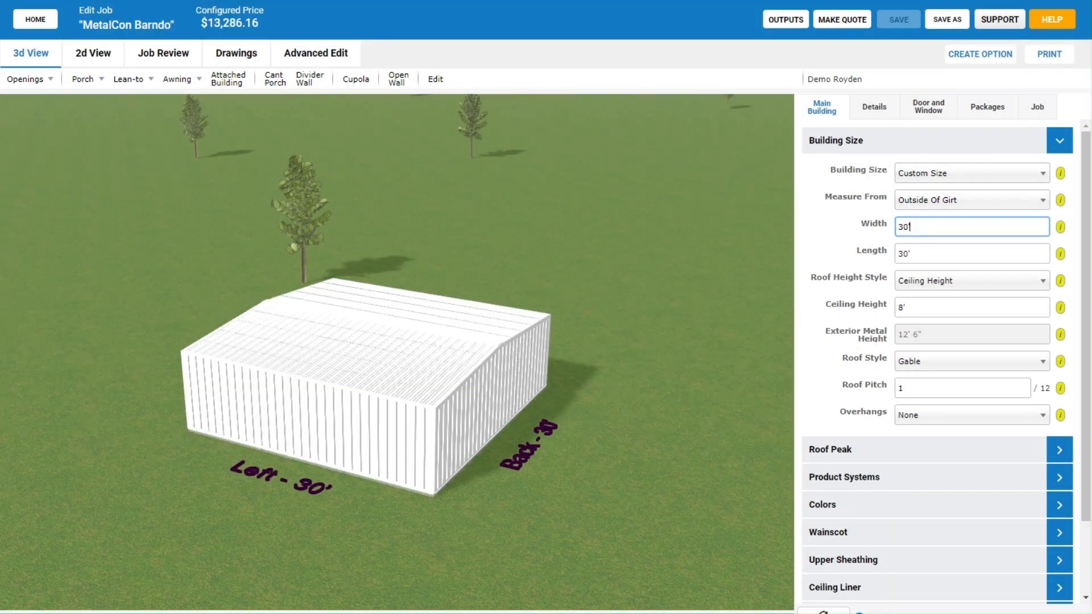
{"action": "key", "text": "Tab"}
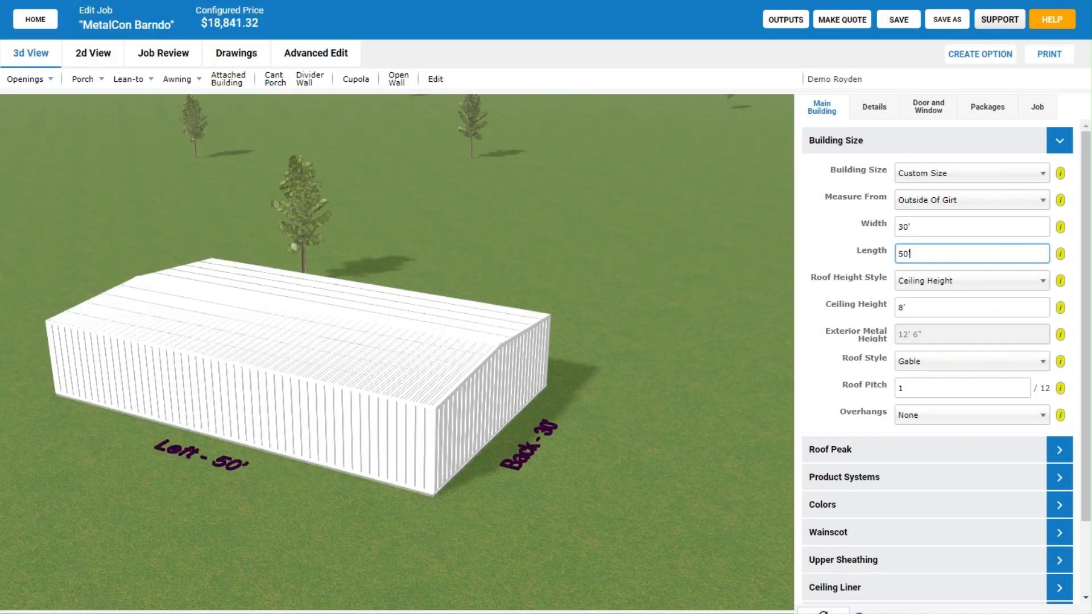
{"action": "key", "text": "Tab"}
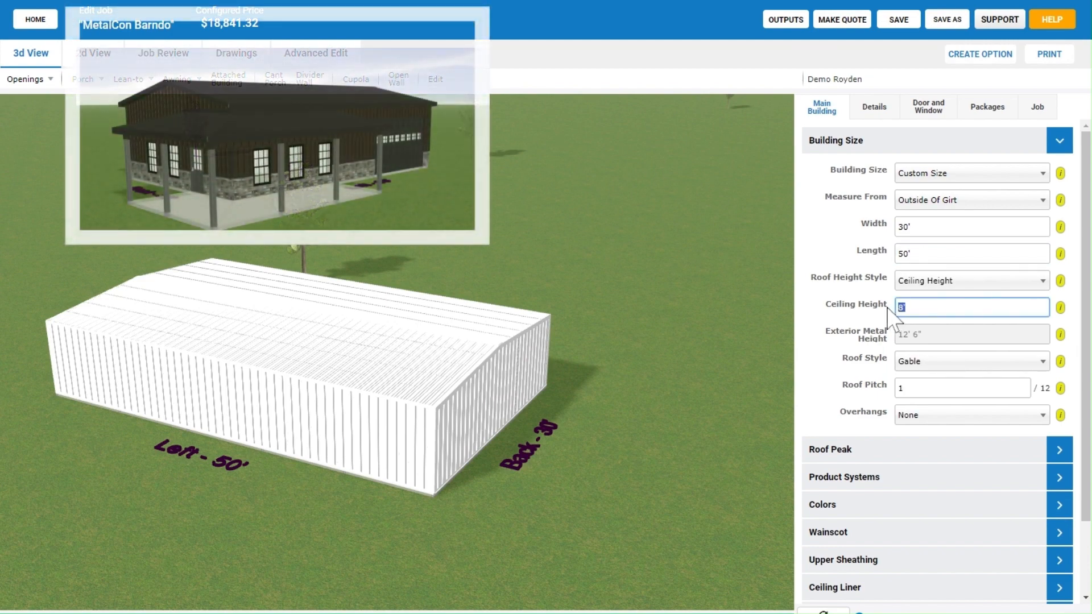
{"action": "type", "text": "12"}
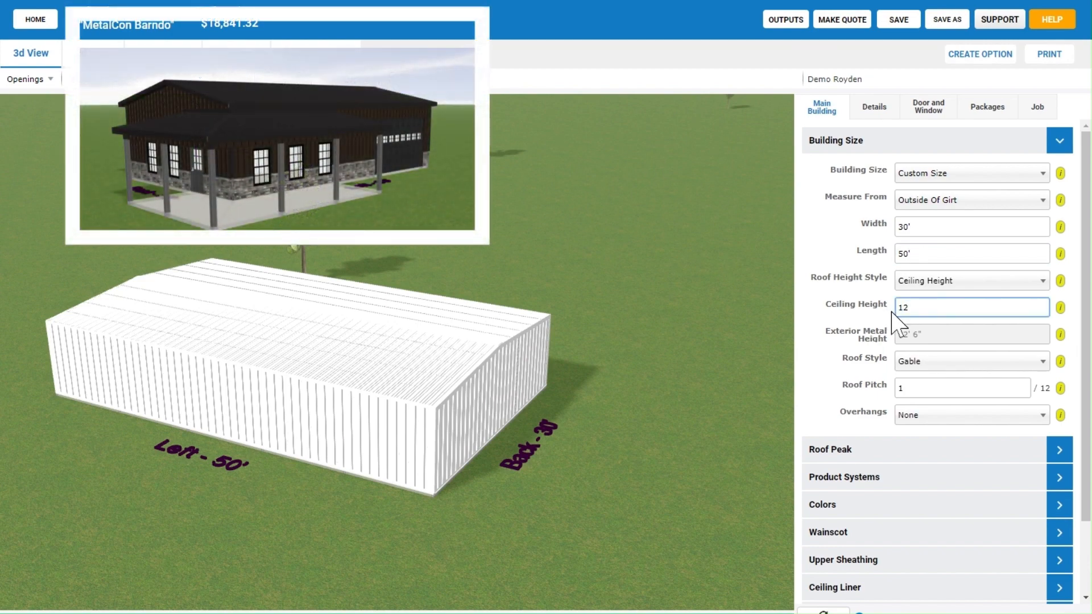
{"action": "key", "text": "Tab"}
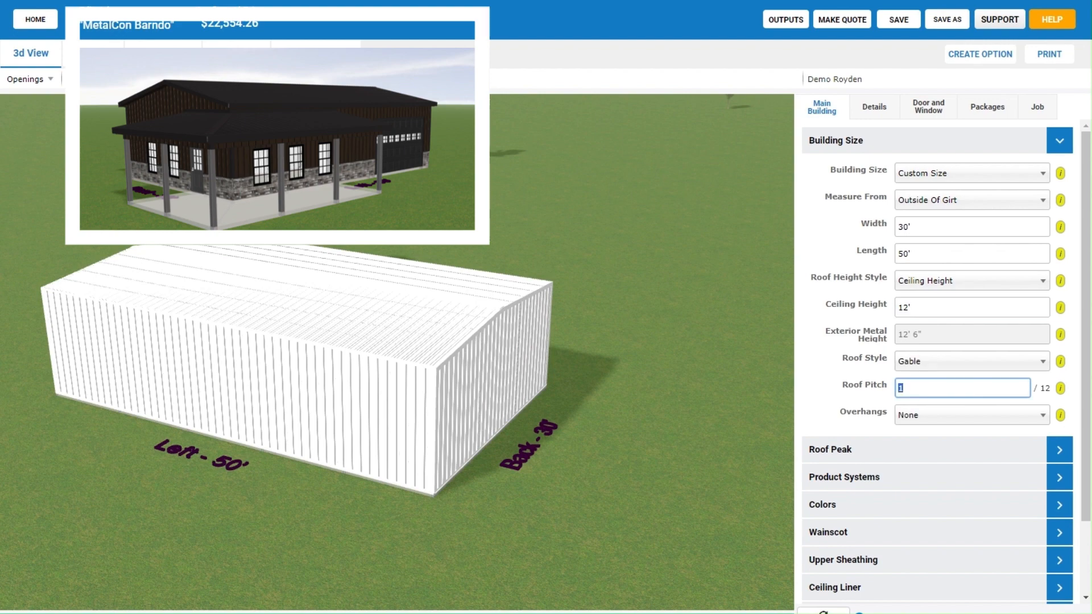
Set the main building's roof pitch to 2.5/12 and its overhangs to 1'.
{"action": "type", "text": "2"}
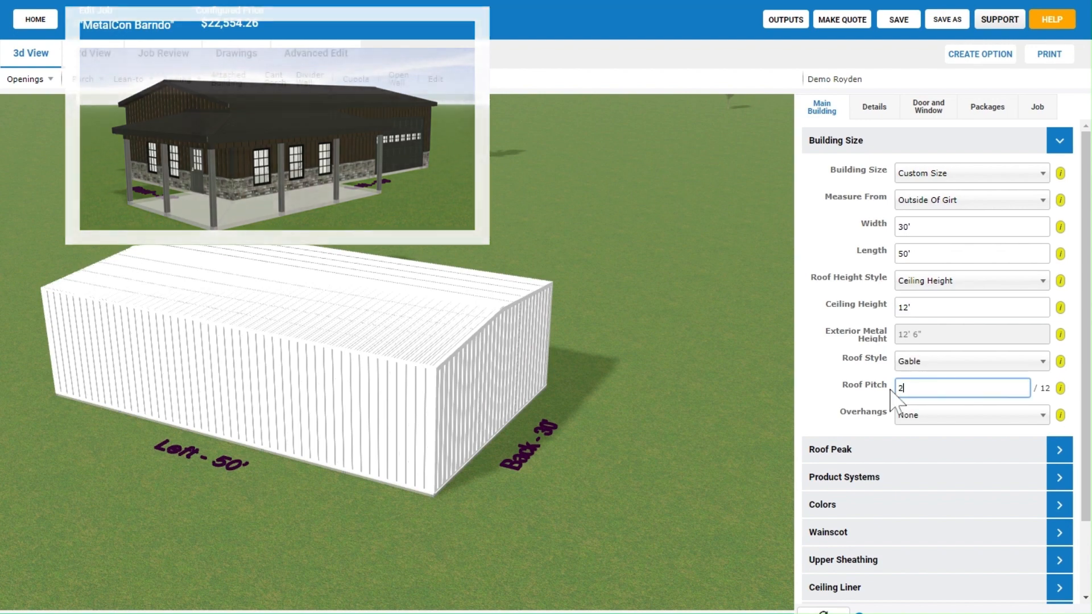
{"action": "type", "text": ".5"}
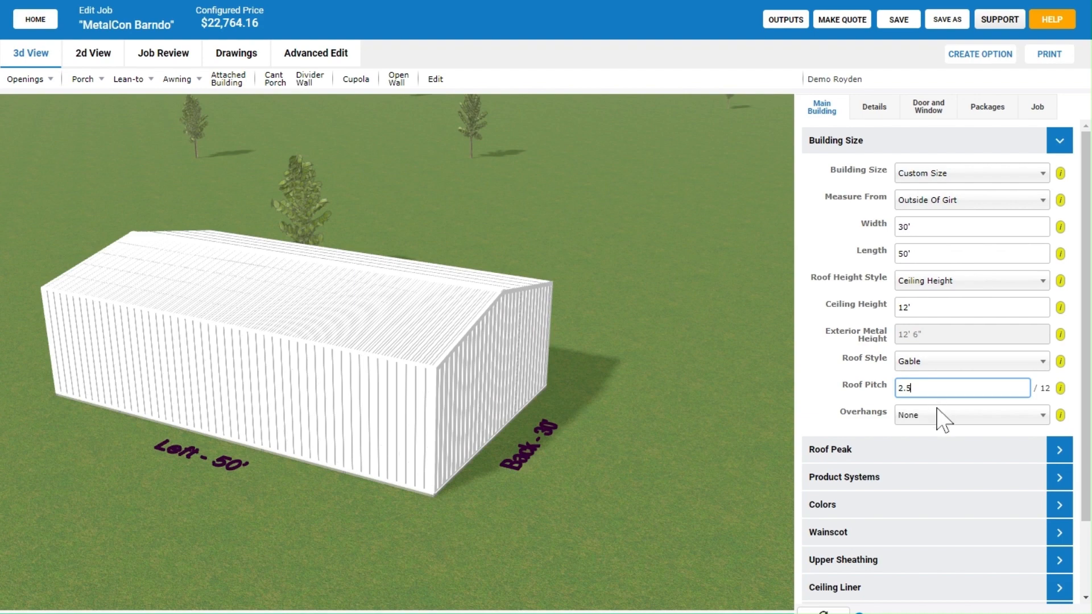
{"action": "left_click", "coordinate": [938, 418]}
{"action": "left_click", "coordinate": [927, 487]}
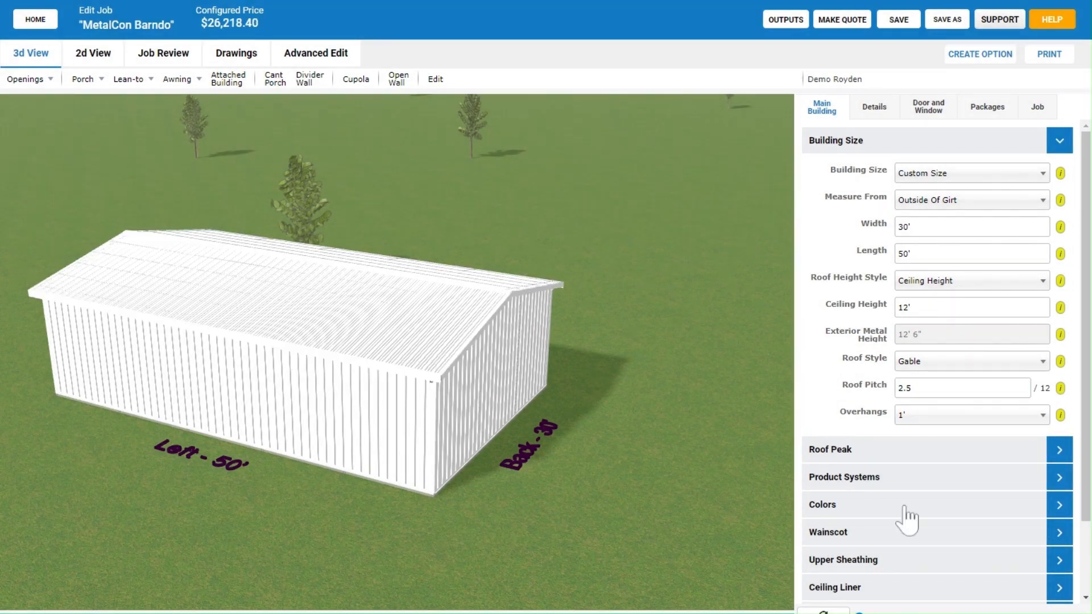
Set the roof and trim colors to Shiny Black and the wall color to Brownwood.
{"action": "left_click", "coordinate": [904, 506]}
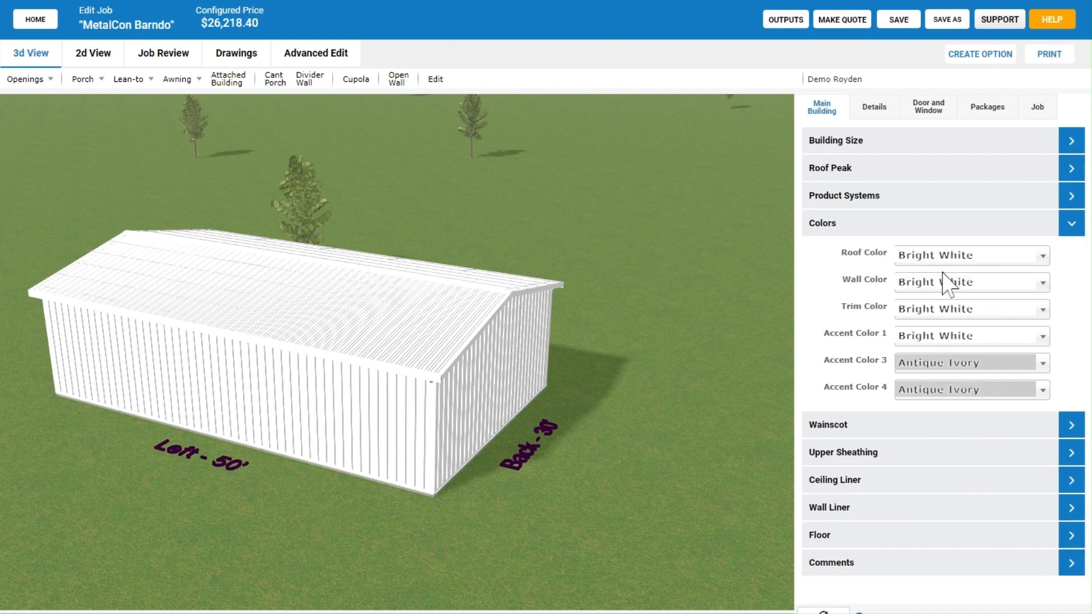
{"action": "left_click", "coordinate": [941, 257]}
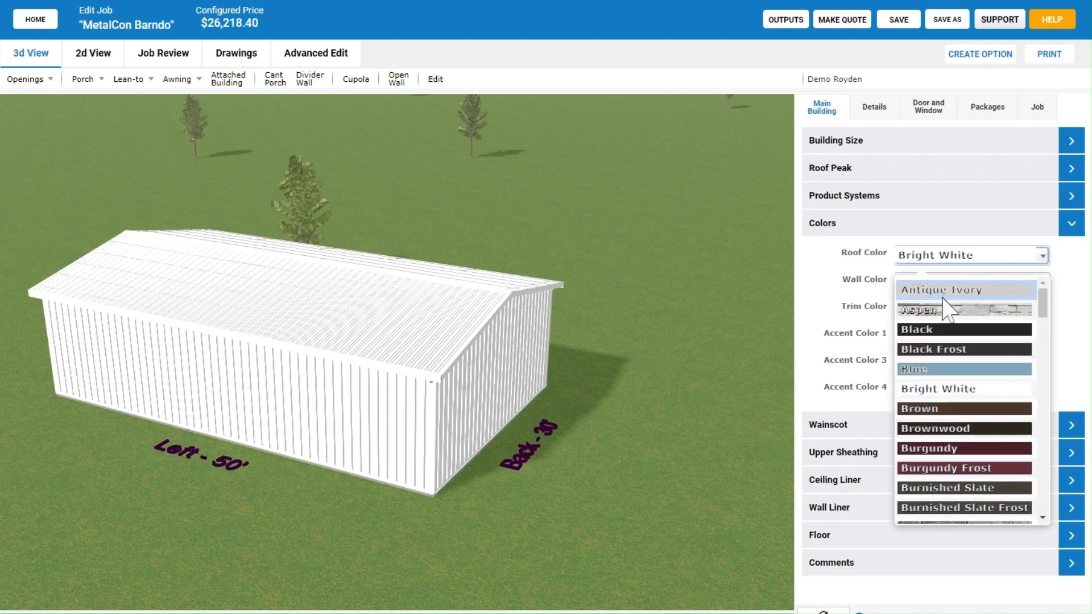
{"action": "scroll", "coordinate": [948, 335], "scroll_direction": "down", "scroll_amount": 10}
{"action": "left_click", "coordinate": [939, 373]}
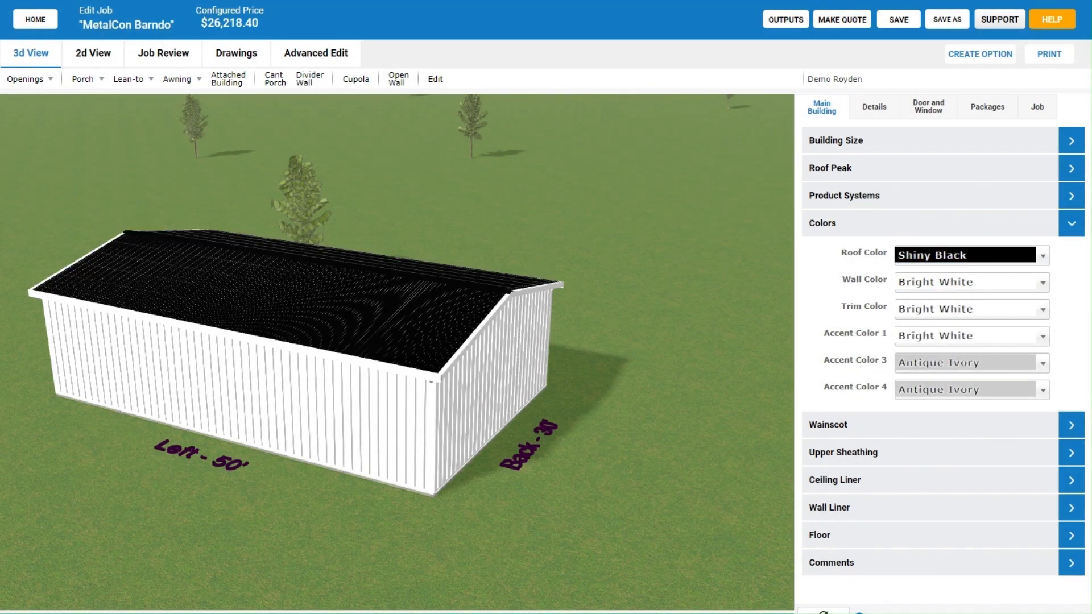
{"action": "left_click", "coordinate": [950, 282]}
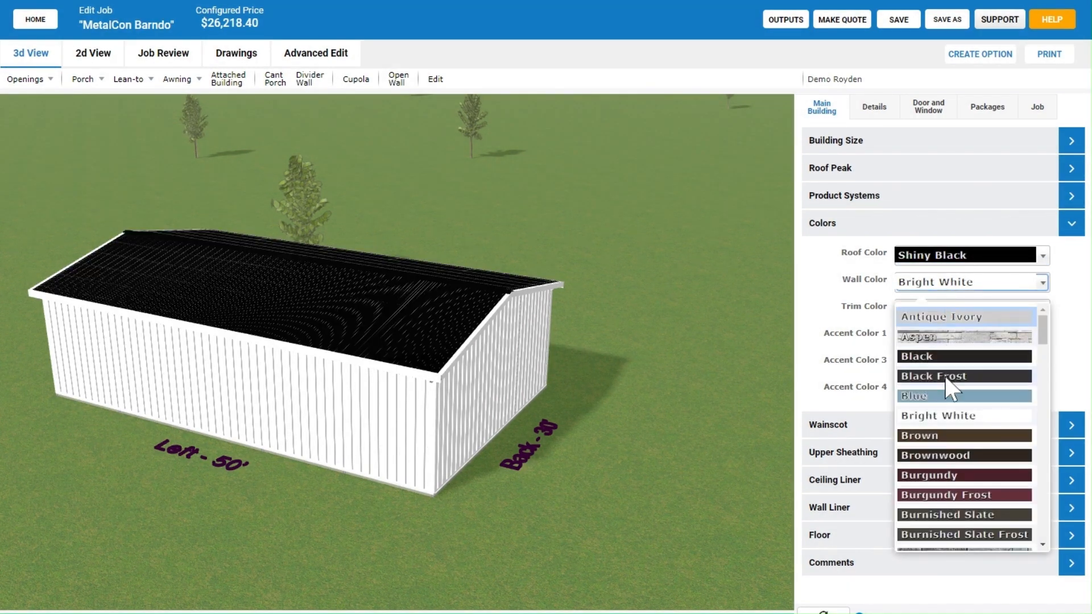
{"action": "left_click", "coordinate": [955, 455]}
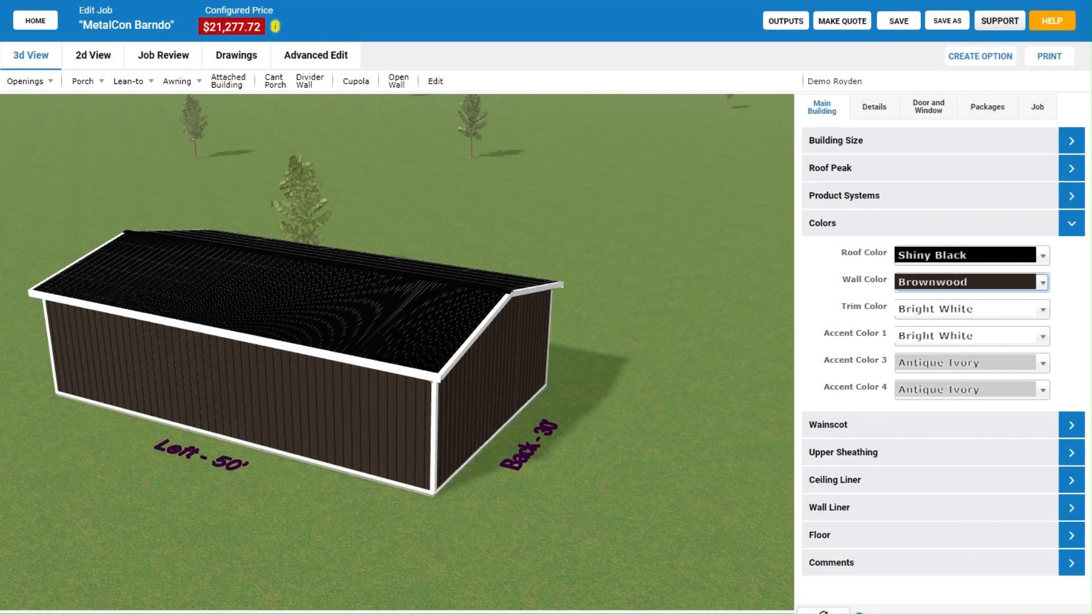
{"action": "left_click", "coordinate": [943, 310]}
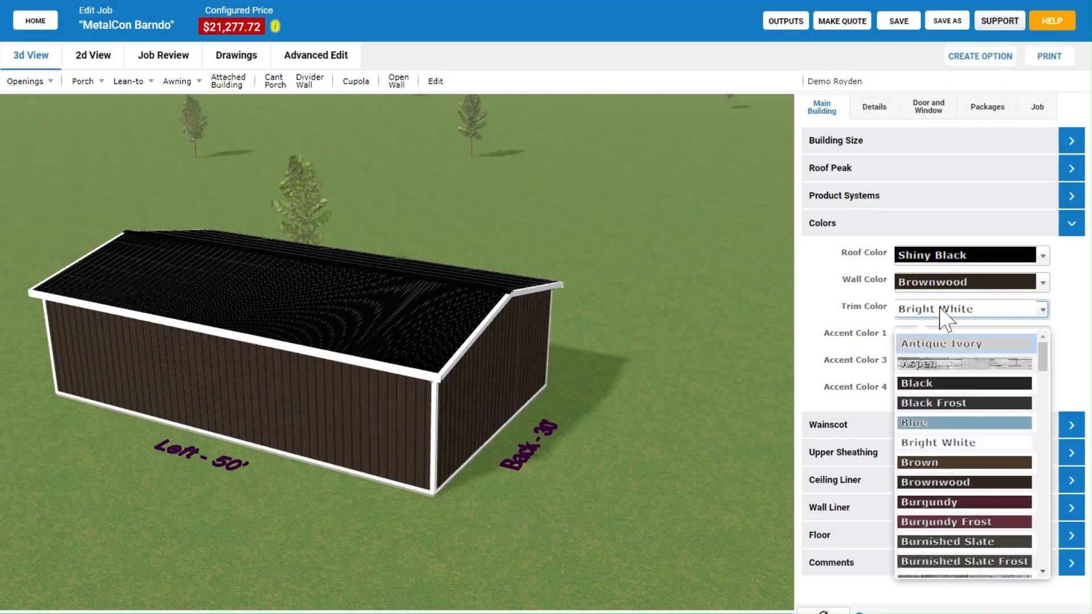
{"action": "left_click", "coordinate": [948, 384]}
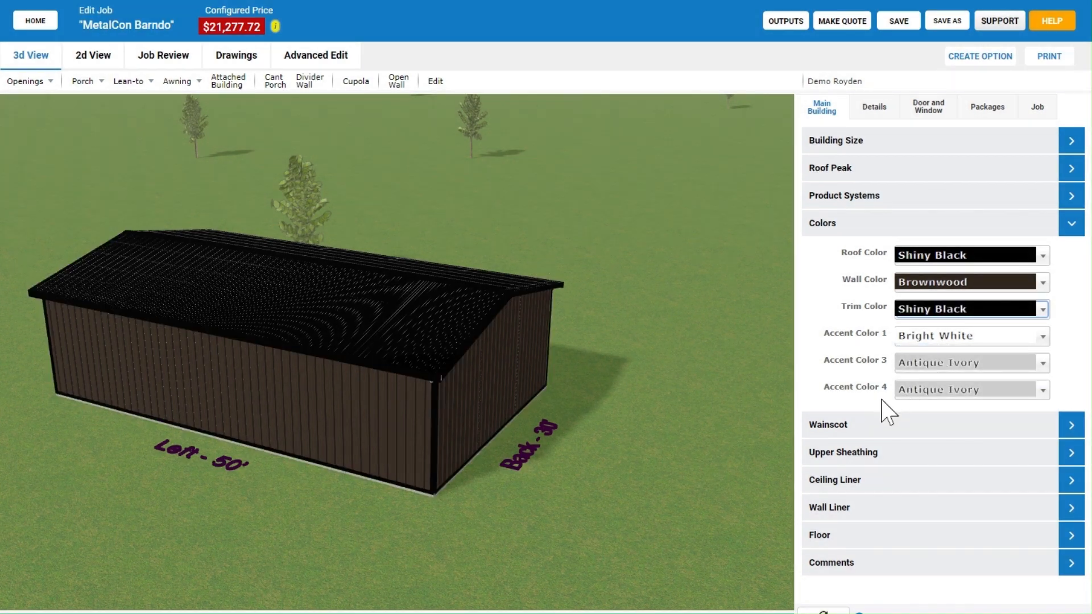
Start a custom porch with a start of 0', a length of 20' and a width of 10'.
{"action": "scroll", "coordinate": [509, 446], "scroll_direction": "down", "scroll_amount": 3}
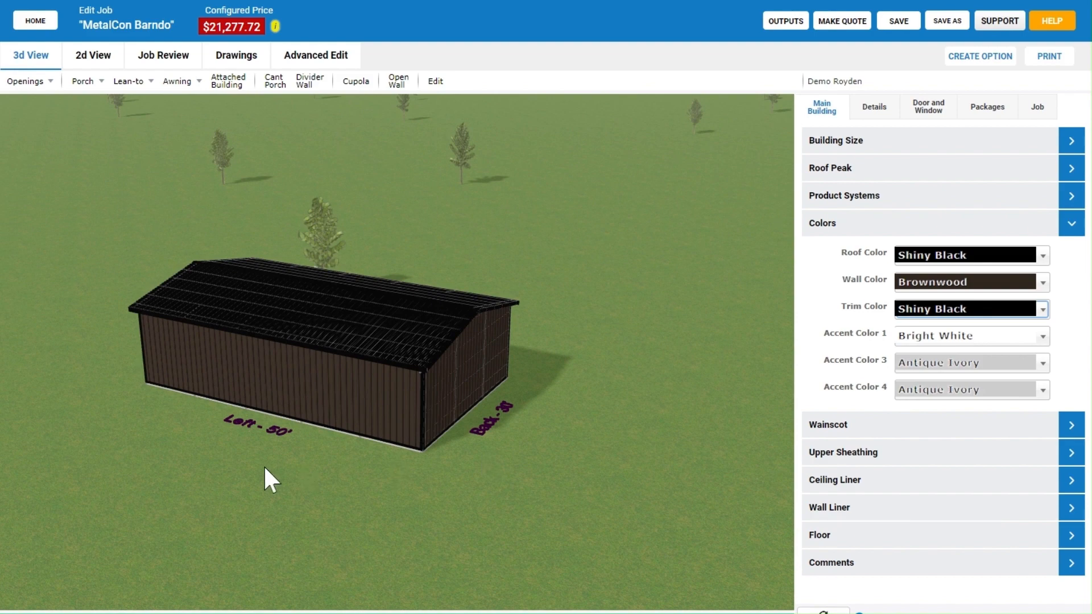
{"action": "left_click_drag", "start_coordinate": [264, 465], "coordinate": [425, 444]}
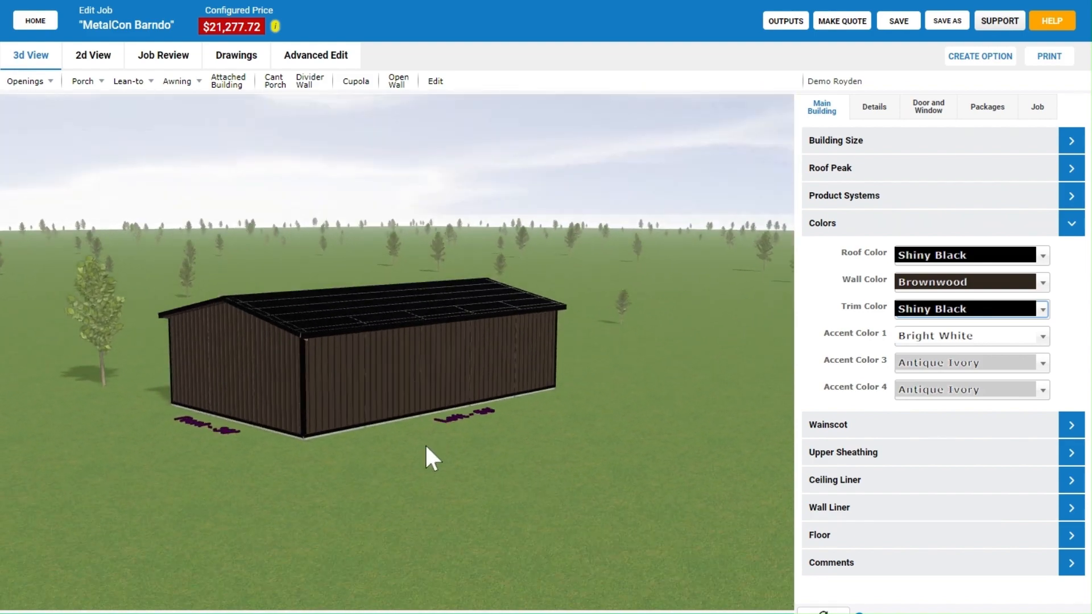
{"action": "left_click", "coordinate": [94, 84]}
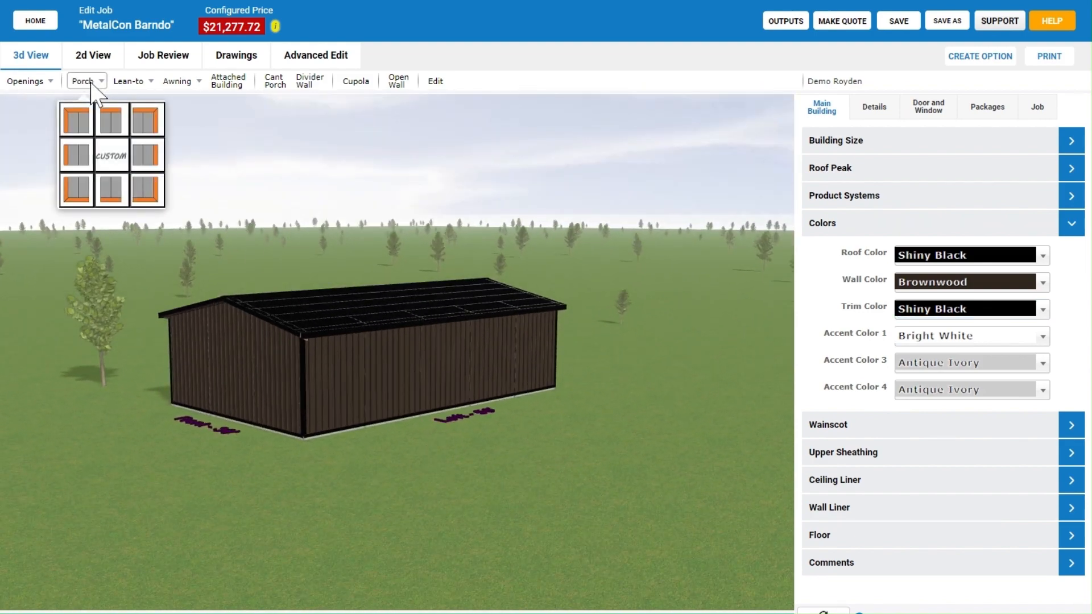
{"action": "left_click", "coordinate": [121, 155]}
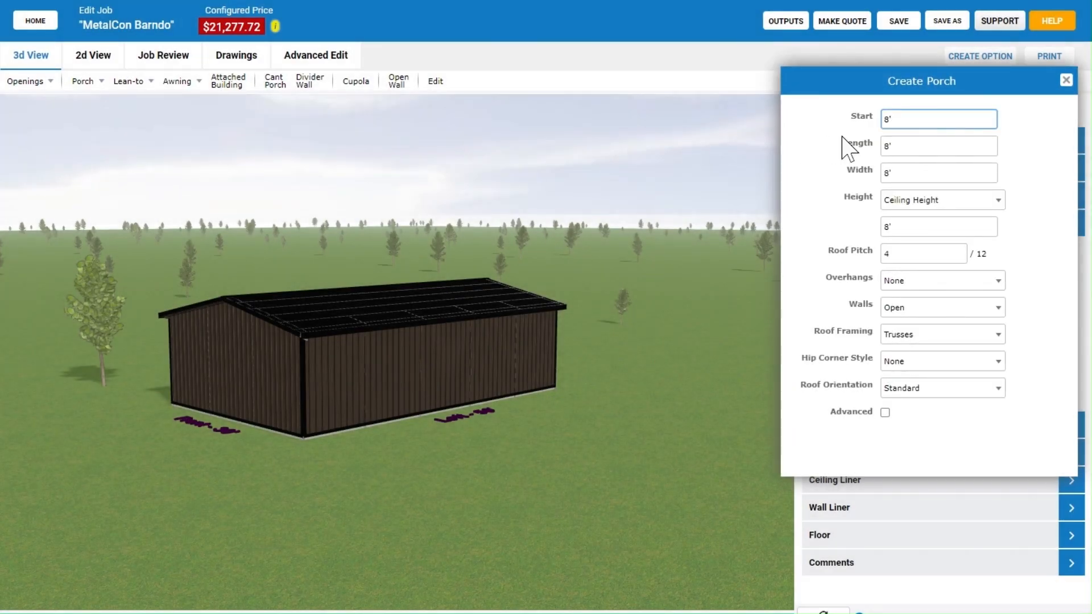
{"action": "key", "text": "BackSpace"}
{"action": "key", "text": "BackSpace"}
{"action": "type", "text": "0"}
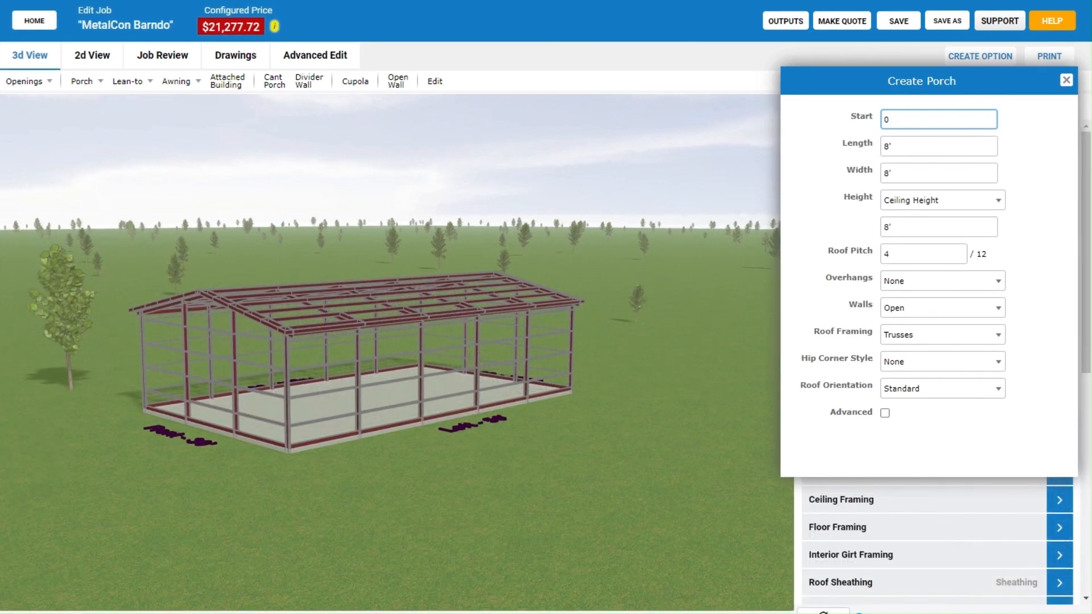
{"action": "key", "text": "Tab"}
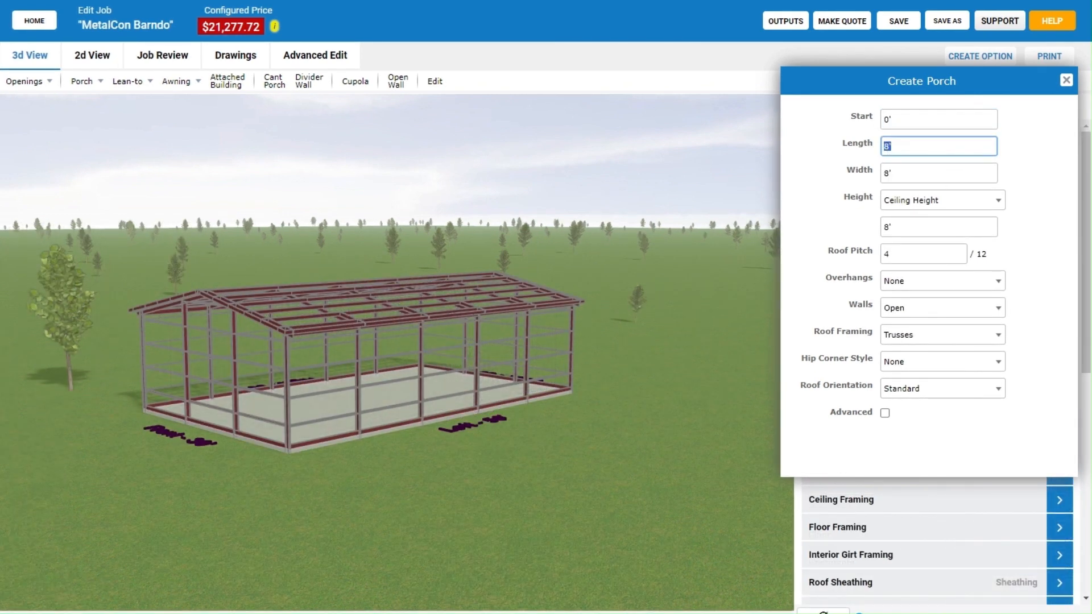
{"action": "type", "text": "20"}
{"action": "key", "text": "Tab"}
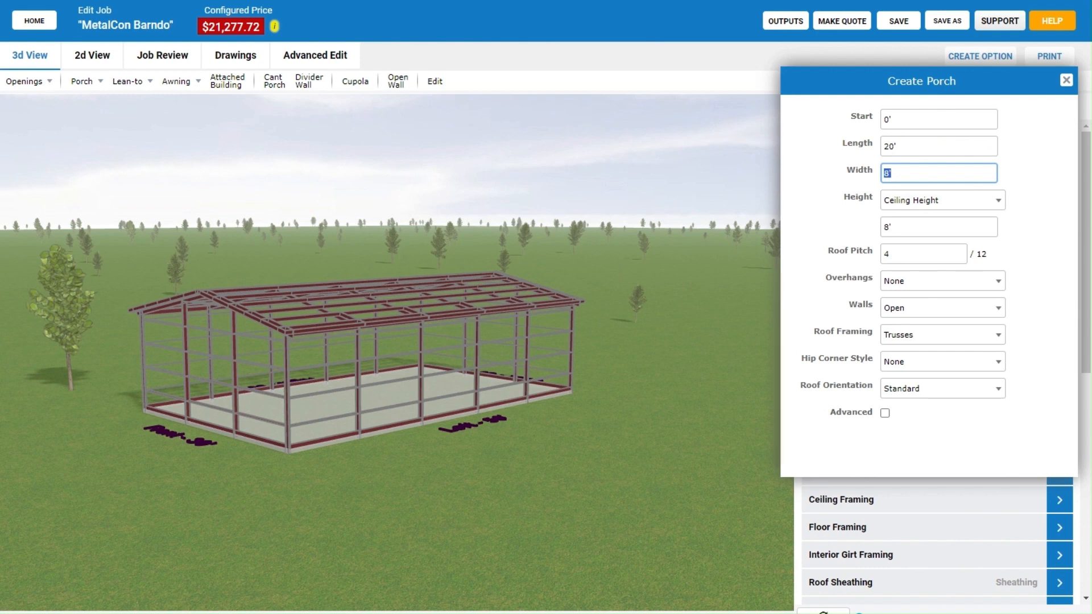
{"action": "type", "text": "10"}
{"action": "key", "text": "Tab"}
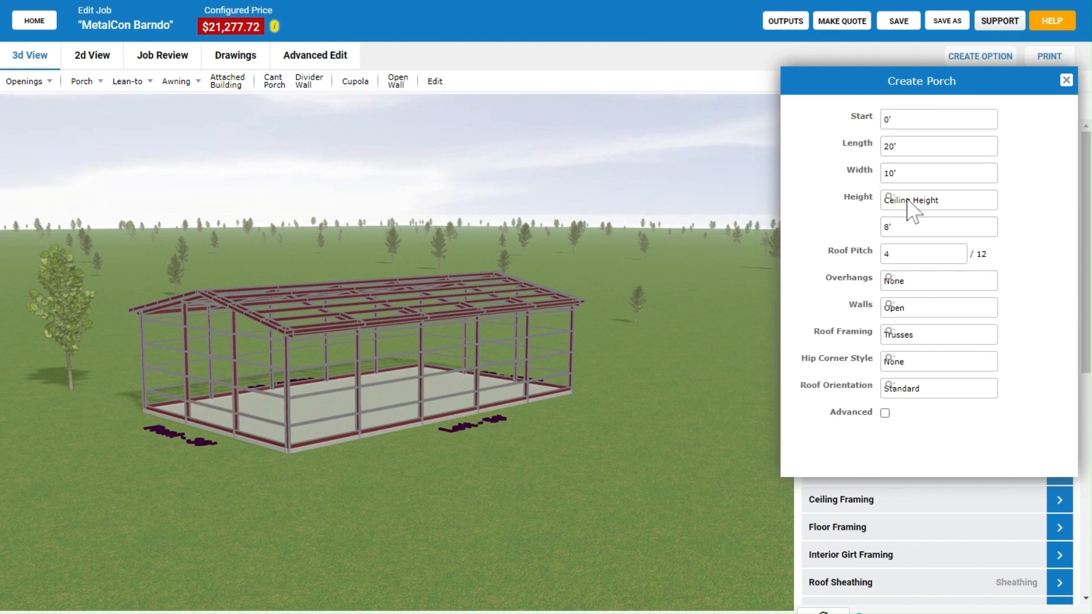
Set the porch height to Offset Down by 1' and the porch roof pitch to 2/12.
{"action": "left_click", "coordinate": [909, 200]}
{"action": "key", "text": "Down"}
{"action": "key", "text": "Return"}
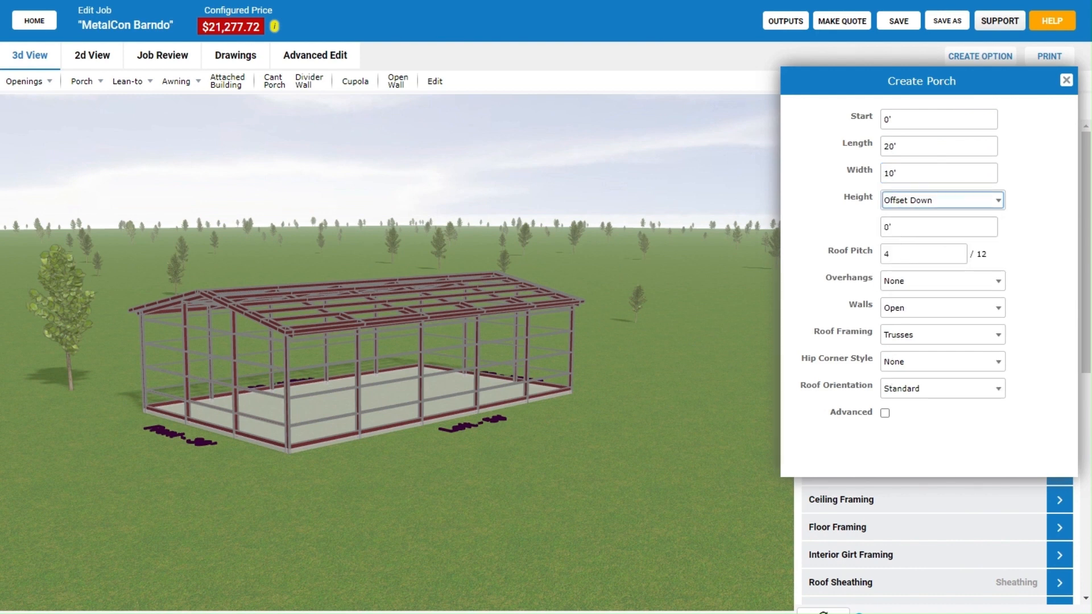
{"action": "key", "text": "Tab"}
{"action": "key", "text": "Tab"}
{"action": "type", "text": "2"}
Give the porch 1' overhangs and rafter roof framing, and place it on the 50' left wall at the front corner.
{"action": "left_click", "coordinate": [893, 280]}
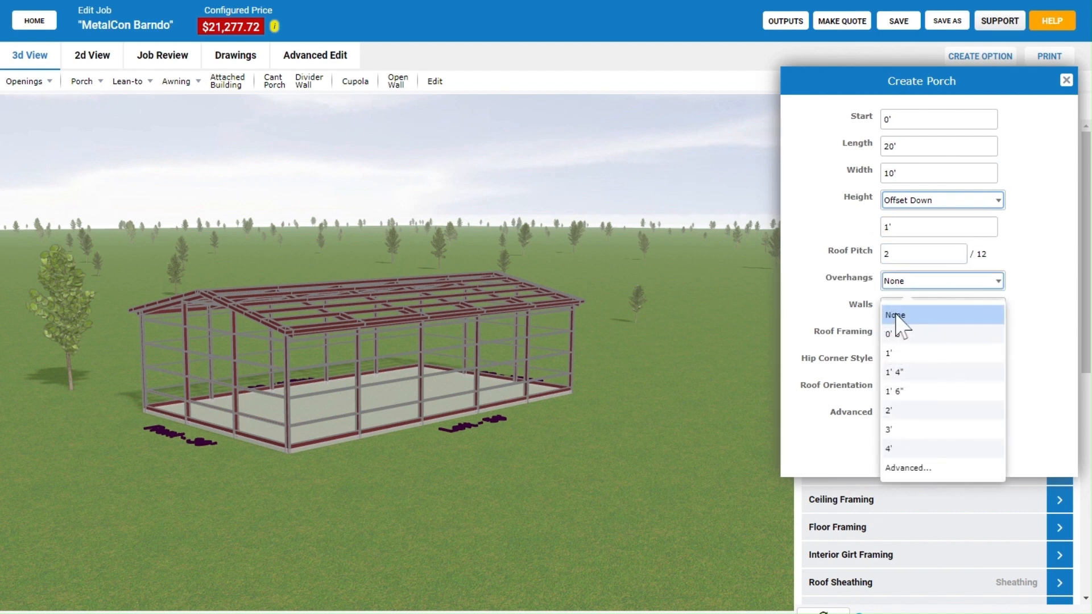
{"action": "left_click", "coordinate": [899, 353]}
{"action": "left_click", "coordinate": [894, 336]}
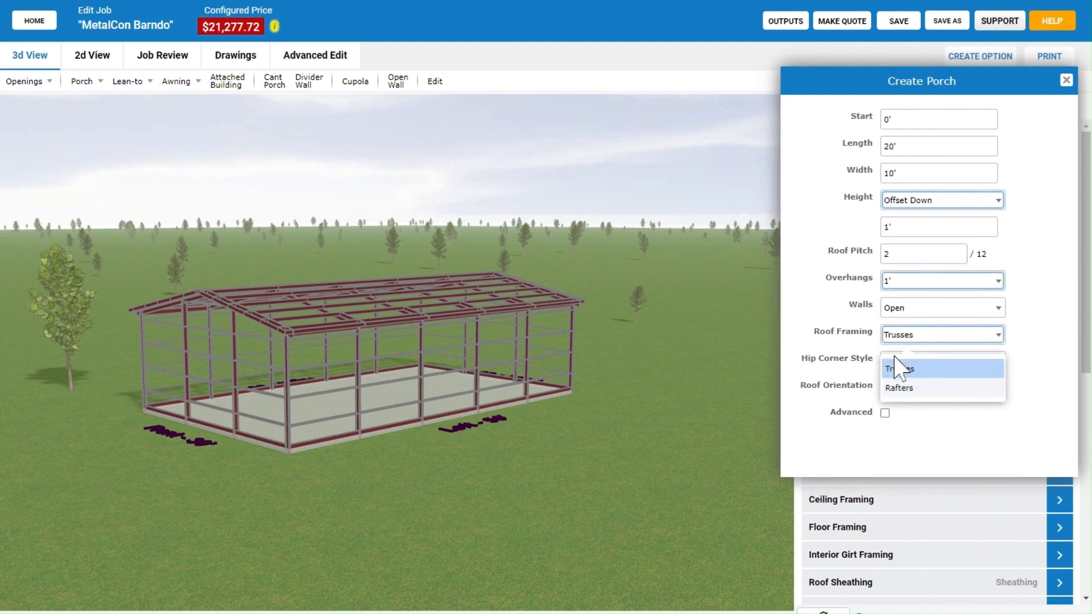
{"action": "left_click", "coordinate": [896, 365]}
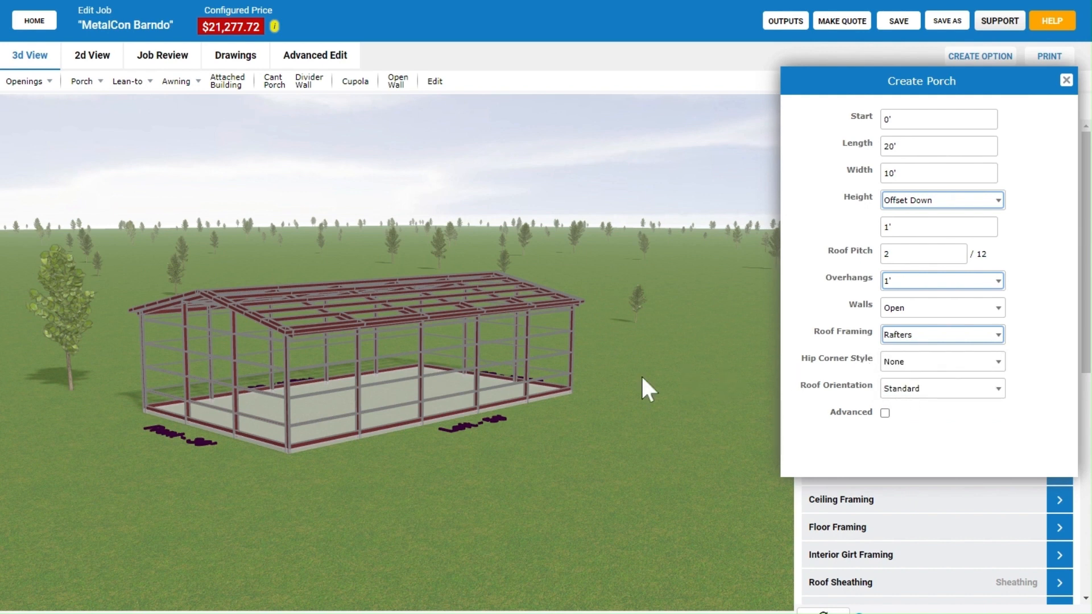
{"action": "left_click", "coordinate": [348, 402]}
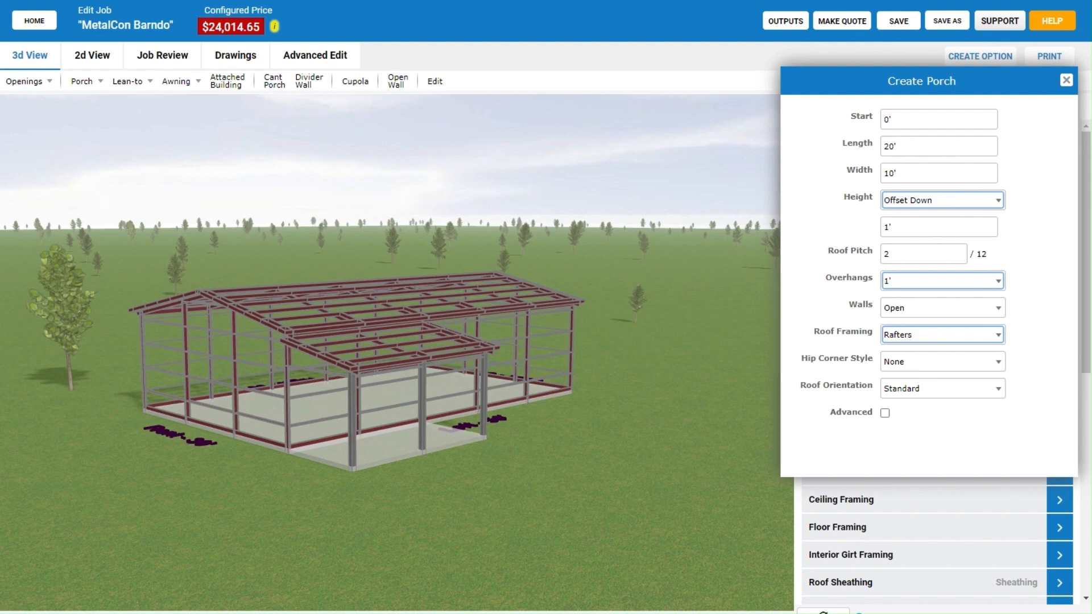
Place a second porch with a 20' start and 10' length on the front wall, meeting the side porch at the corner.
{"action": "left_click_drag", "start_coordinate": [284, 474], "coordinate": [382, 450]}
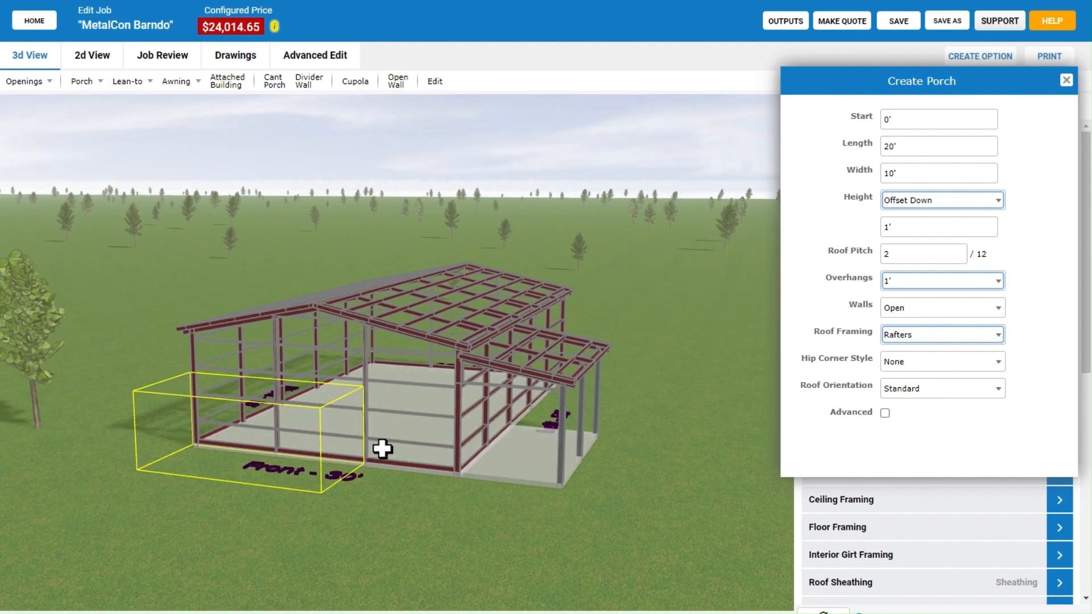
{"action": "left_click", "coordinate": [883, 119]}
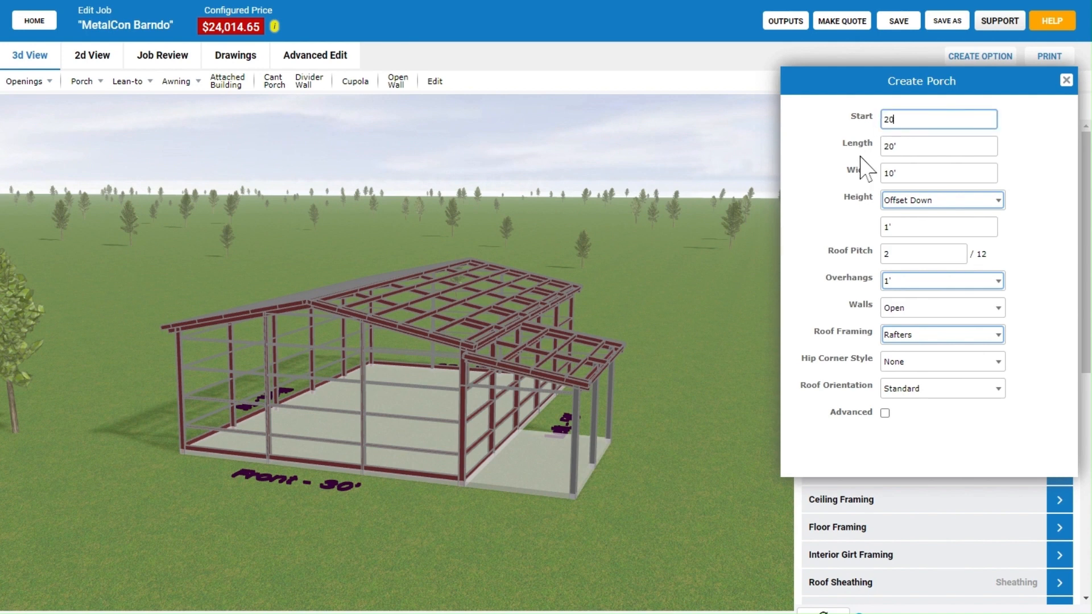
{"action": "left_click", "coordinate": [881, 146]}
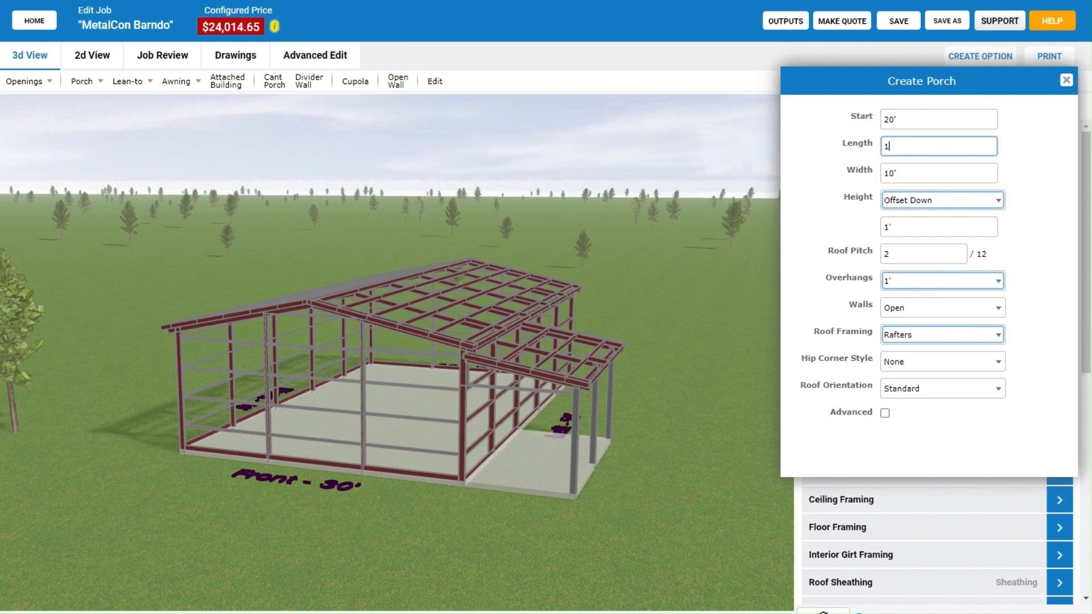
{"action": "type", "text": "10"}
{"action": "key", "text": "Return"}
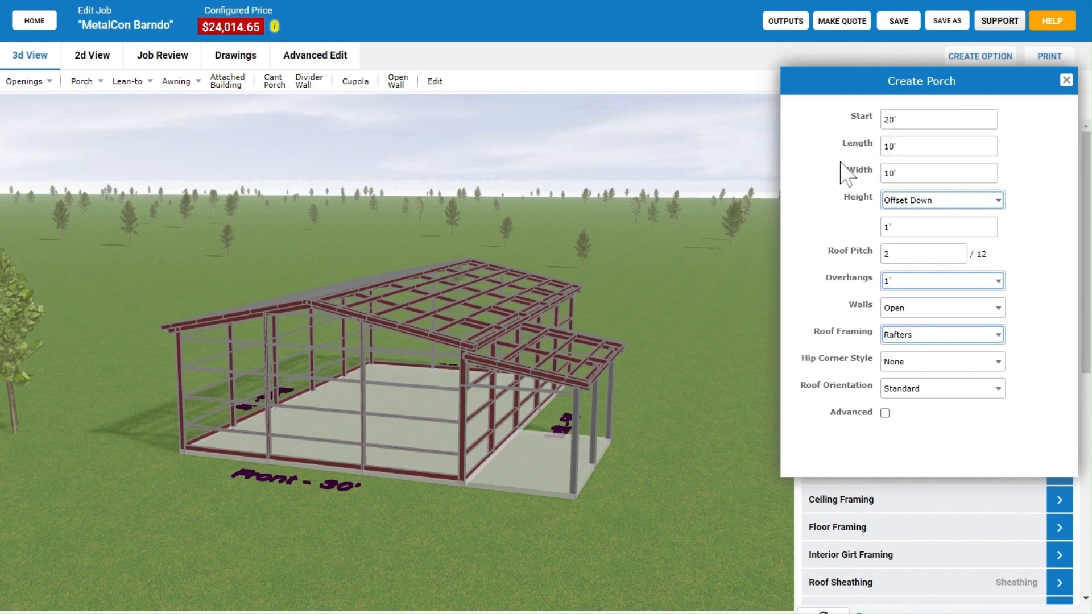
{"action": "left_click", "coordinate": [406, 387]}
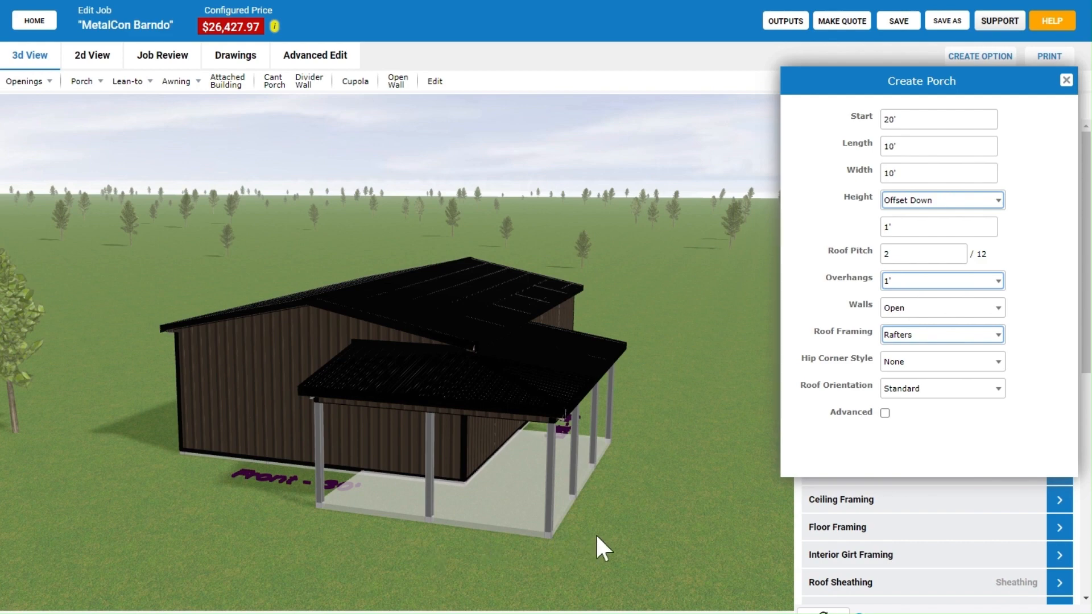
Place a raised panel 16x10 C.H.I. 2283 Series ADD WINDOWS BLACK NON-STOCK overhead door near the back end of the 50' left wall.
{"action": "left_click_drag", "start_coordinate": [596, 537], "coordinate": [490, 532]}
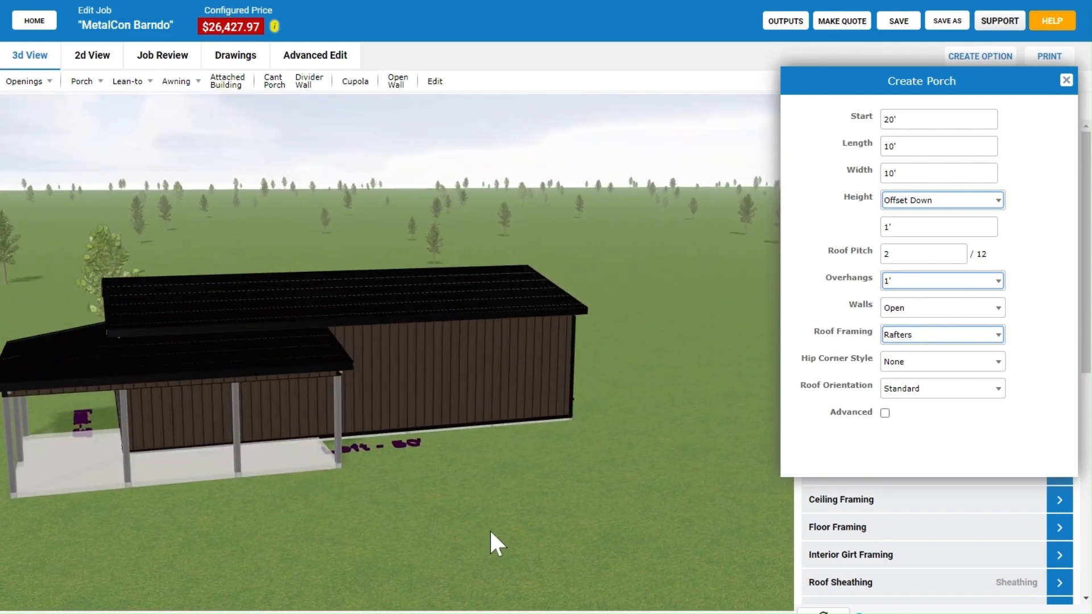
{"action": "scroll", "coordinate": [490, 532], "scroll_direction": "down", "scroll_amount": 3}
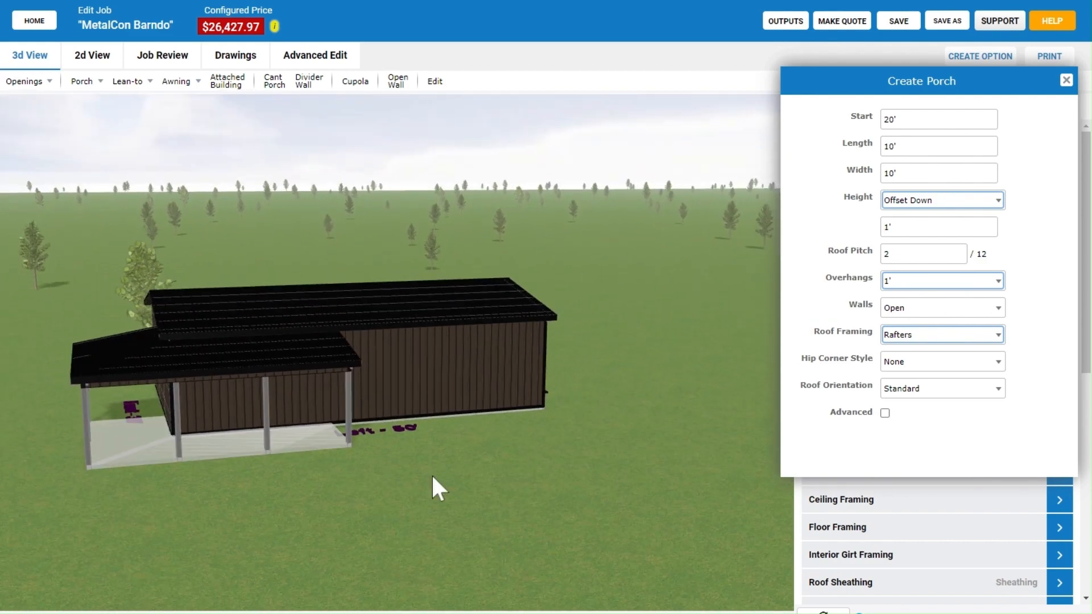
{"action": "left_click", "coordinate": [50, 84]}
{"action": "left_click", "coordinate": [121, 137]}
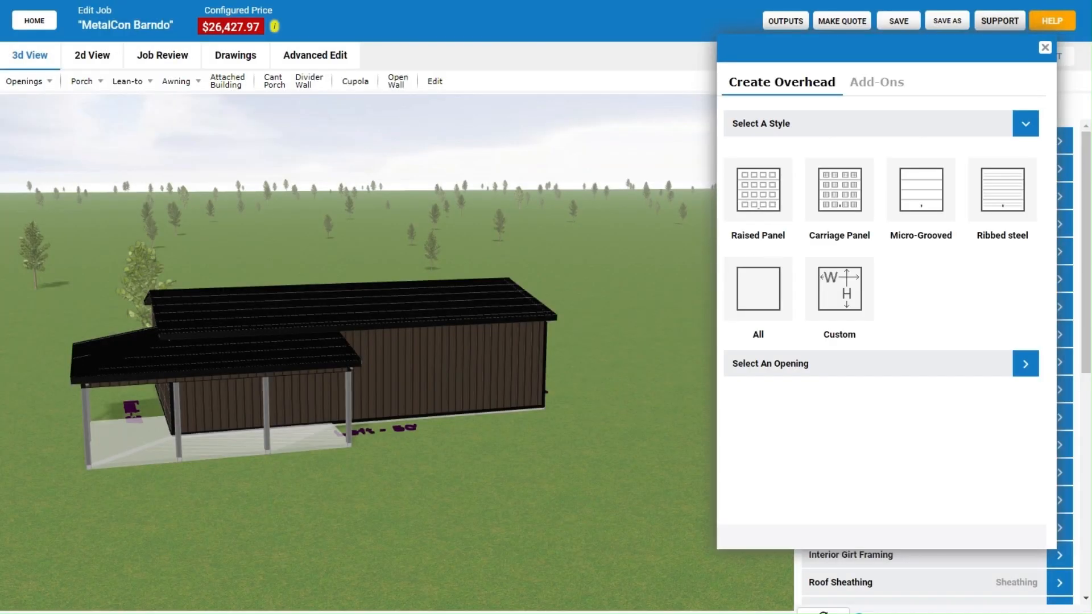
{"action": "left_click", "coordinate": [772, 205]}
{"action": "left_click", "coordinate": [931, 206]}
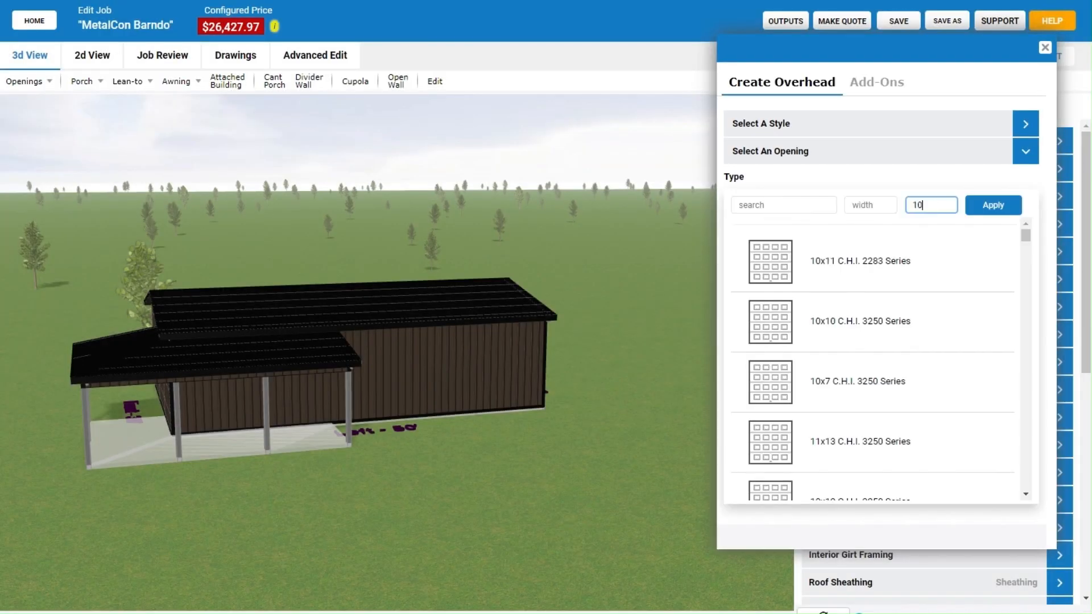
{"action": "left_click", "coordinate": [784, 205]}
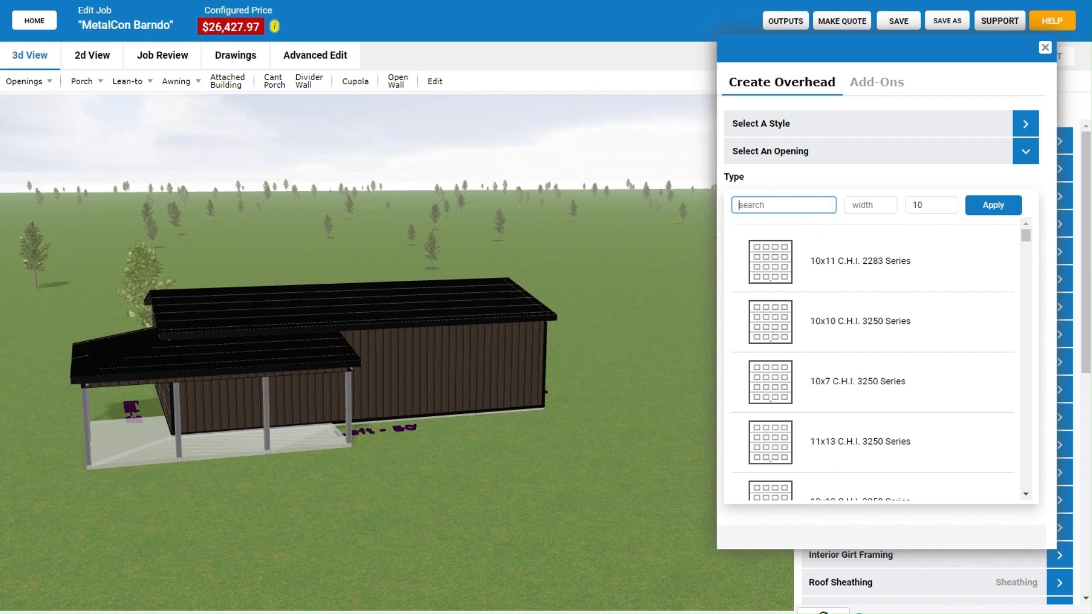
{"action": "left_click", "coordinate": [990, 217]}
{"action": "left_click", "coordinate": [910, 382]}
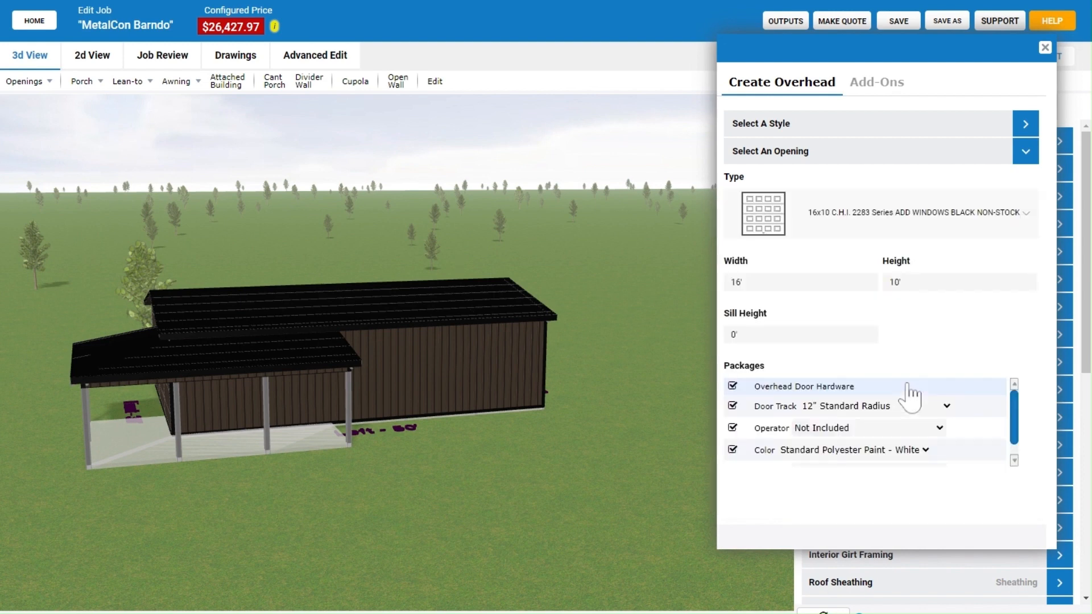
{"action": "left_click", "coordinate": [468, 370]}
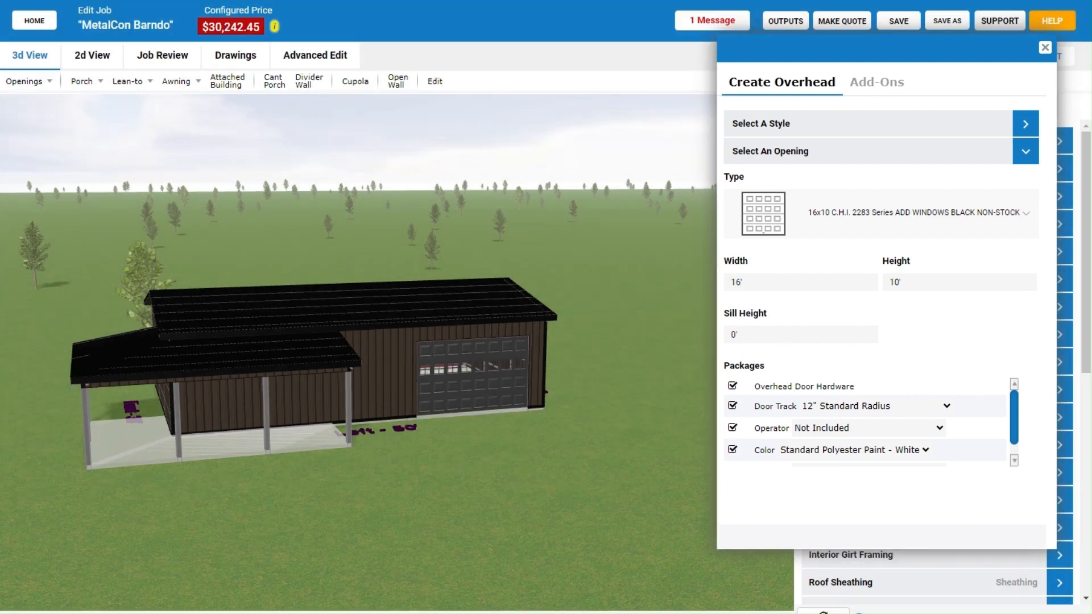
Filter the double hung windows by "black" and choose the 38"x 62" Pella Lifestyle Series window with grids in Black/Bronze.
{"action": "left_click_drag", "start_coordinate": [461, 460], "coordinate": [506, 451]}
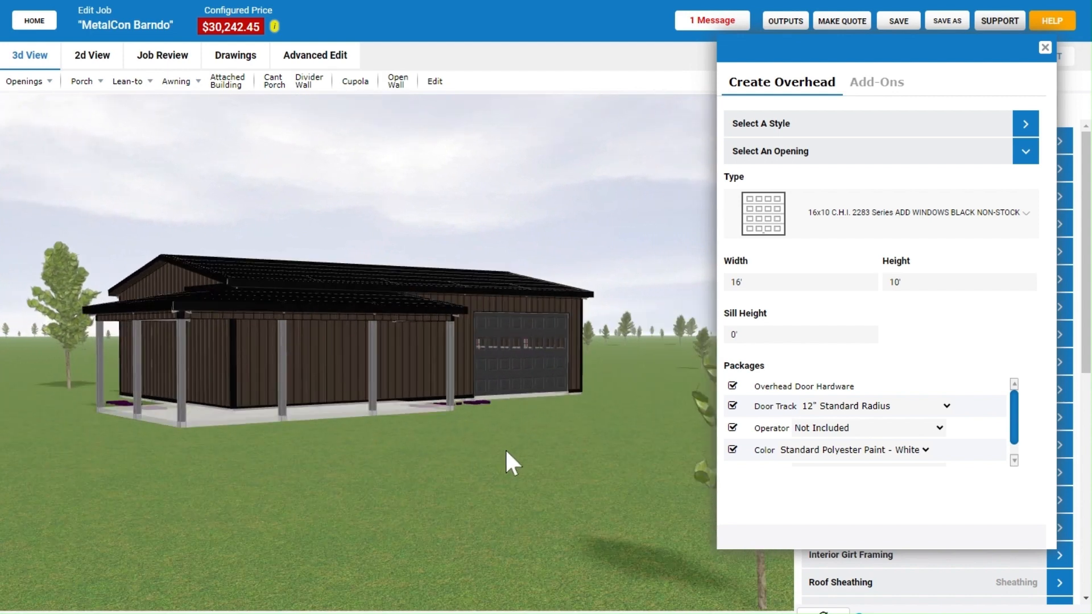
{"action": "scroll", "coordinate": [506, 451], "scroll_direction": "up", "scroll_amount": 2}
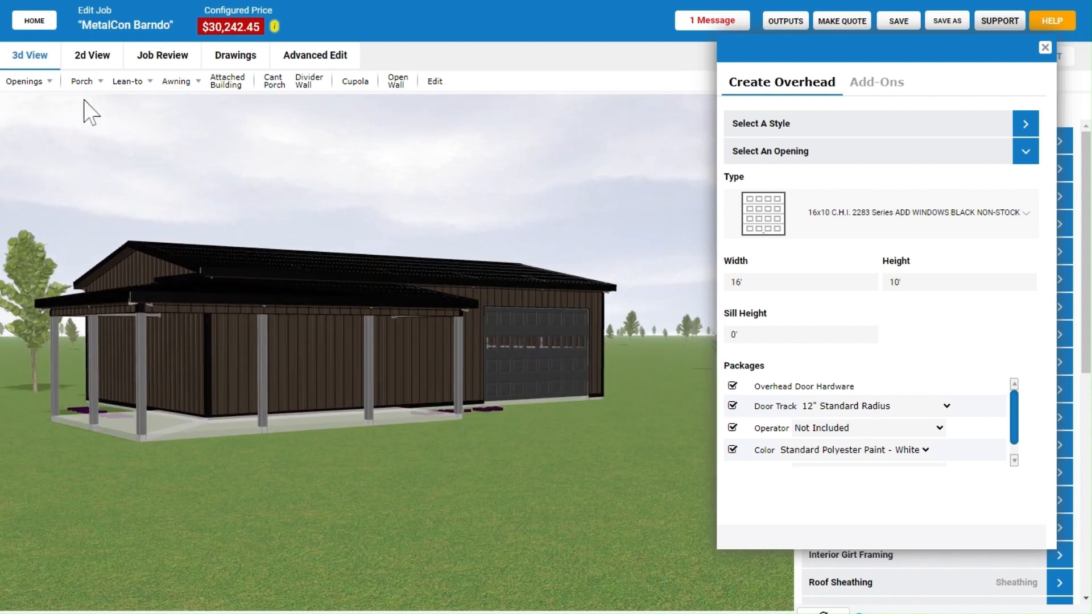
{"action": "left_click", "coordinate": [27, 82]}
{"action": "left_click", "coordinate": [261, 143]}
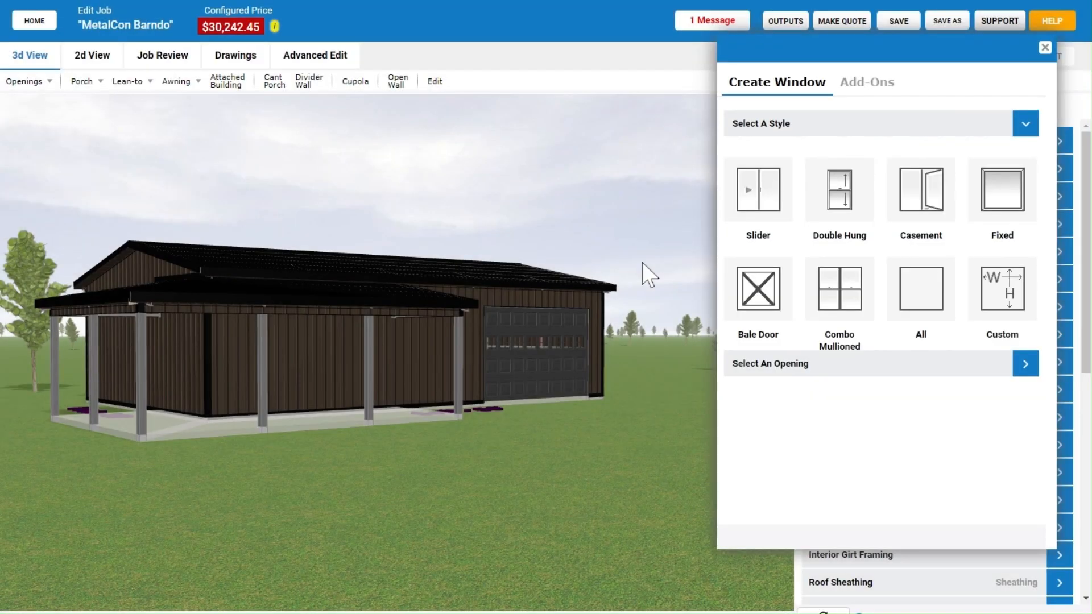
{"action": "left_click", "coordinate": [839, 209]}
{"action": "left_click", "coordinate": [740, 205]}
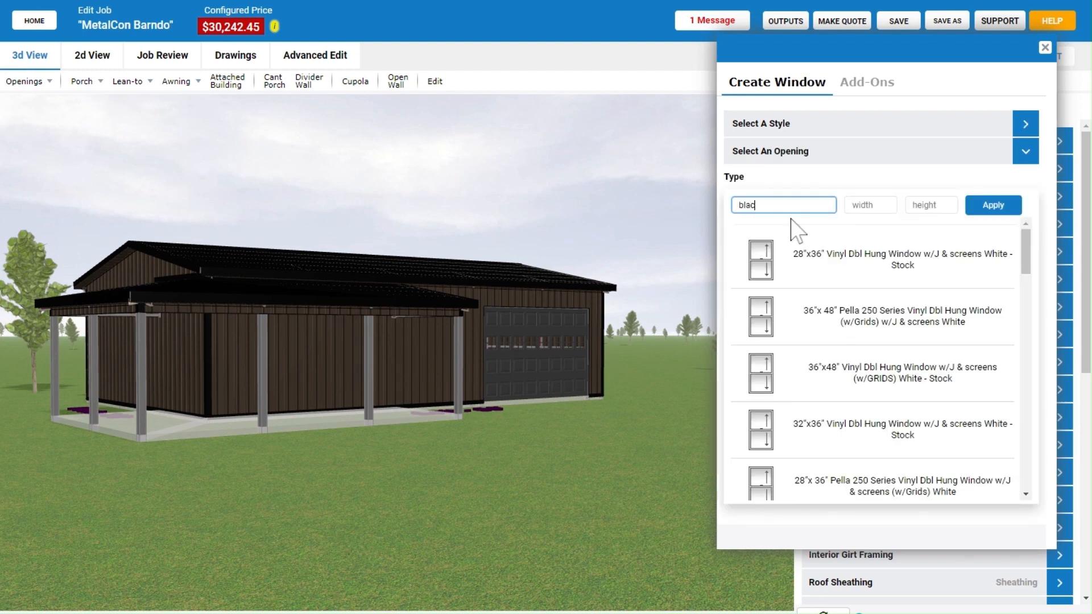
{"action": "left_click", "coordinate": [968, 206]}
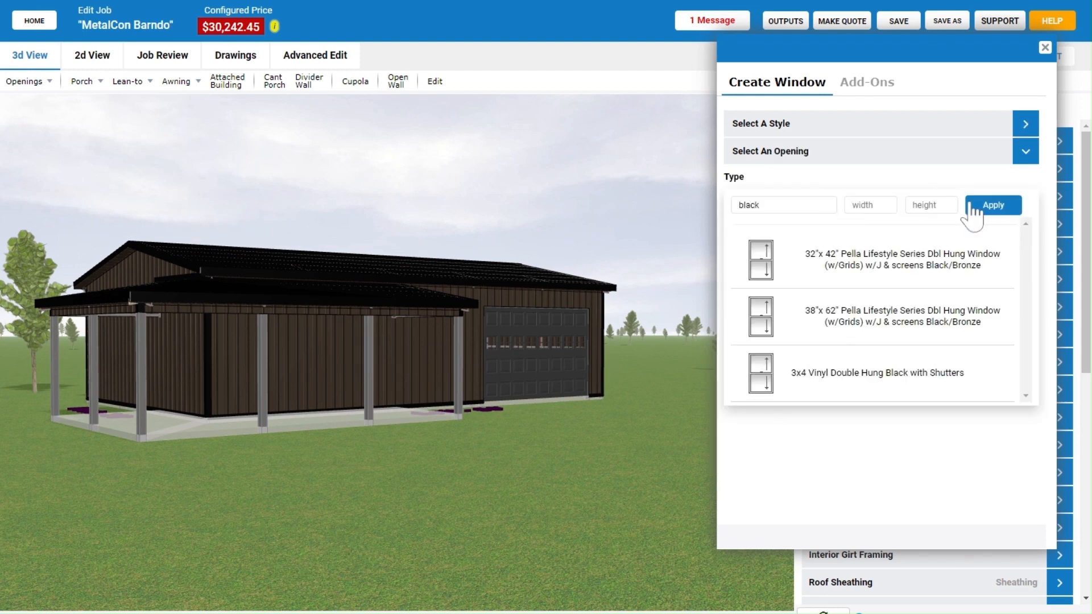
{"action": "left_click", "coordinate": [857, 322]}
Hide the building shell and place three of the chosen windows along the left wall under the porch.
{"action": "left_click", "coordinate": [213, 611]}
{"action": "left_click_drag", "start_coordinate": [398, 511], "coordinate": [341, 517]}
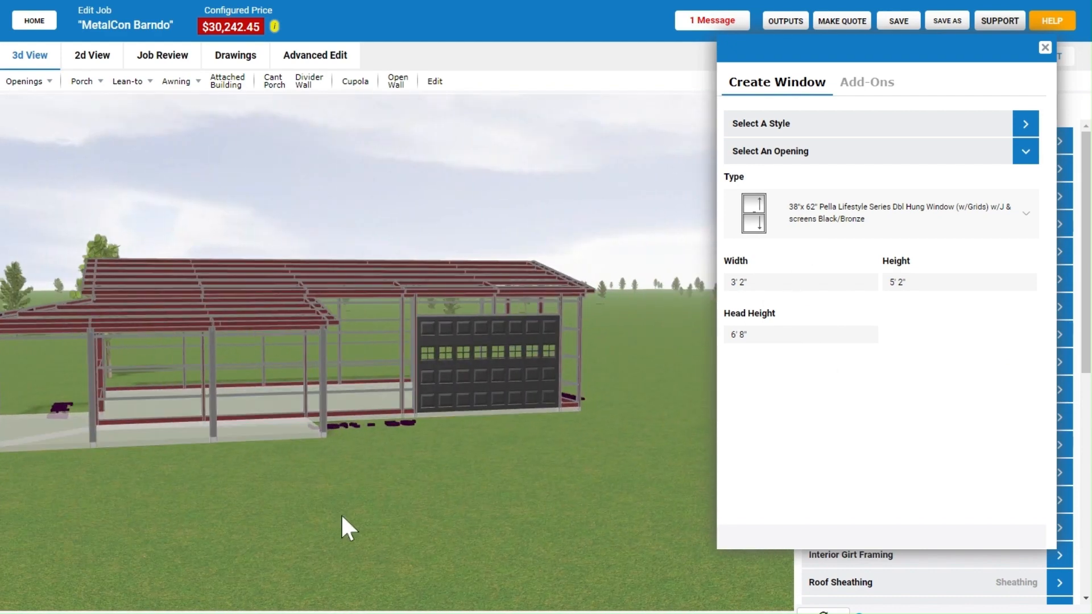
{"action": "left_click", "coordinate": [279, 376]}
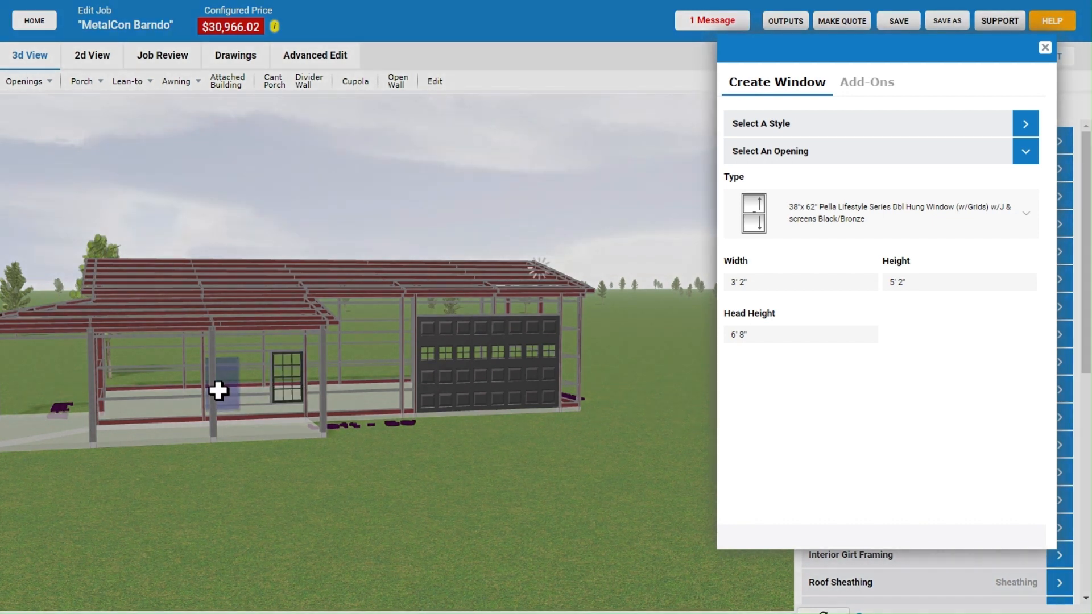
{"action": "left_click", "coordinate": [218, 391]}
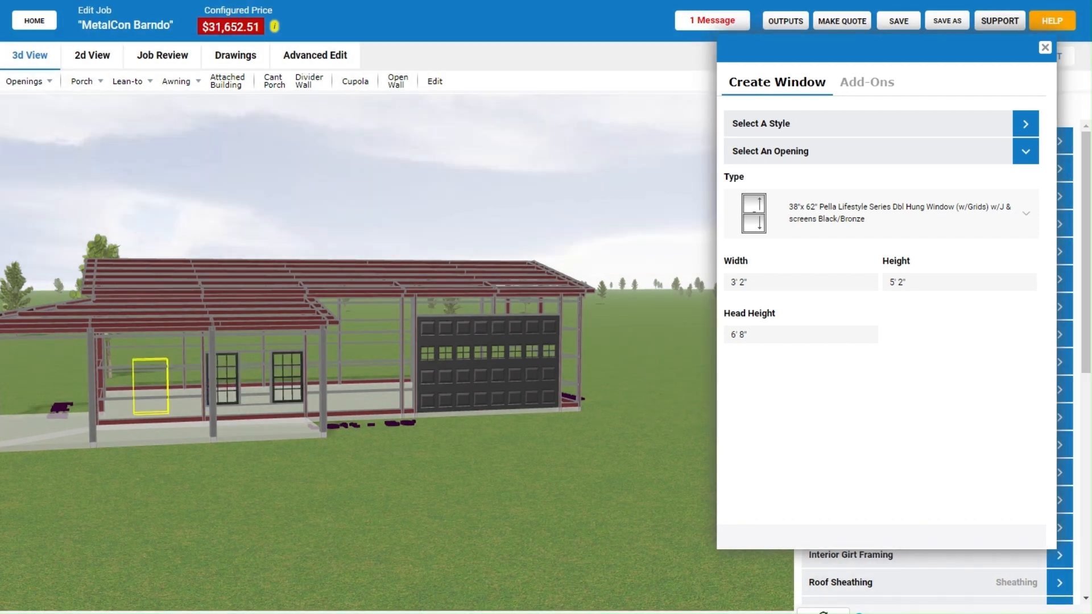
{"action": "left_click", "coordinate": [146, 390]}
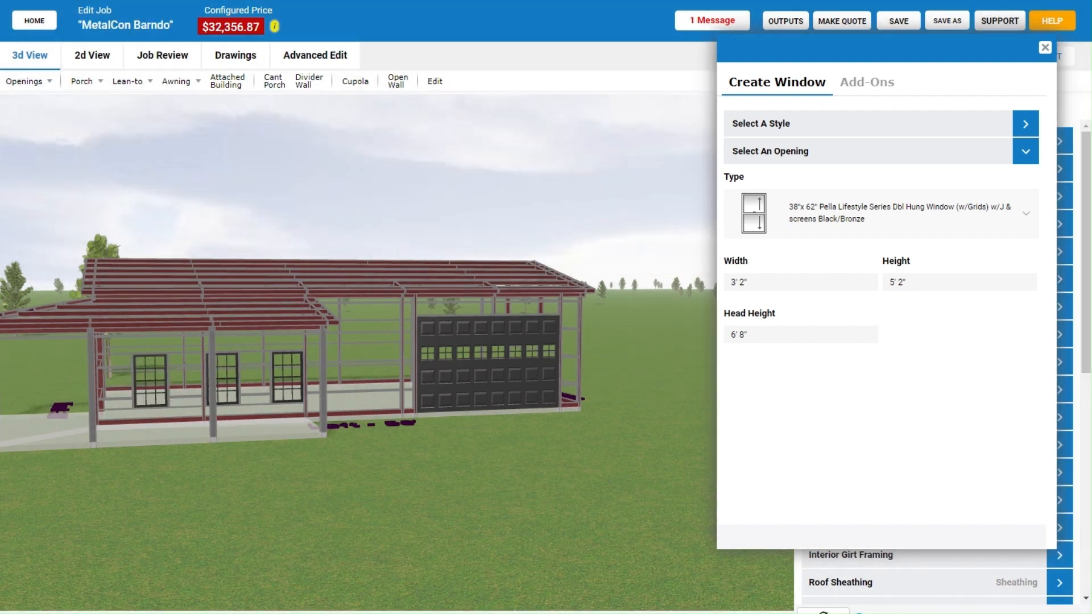
Place two more 38"x 62" windows on the front wall, in the part not covered by the porch.
{"action": "left_click_drag", "start_coordinate": [200, 494], "coordinate": [365, 484]}
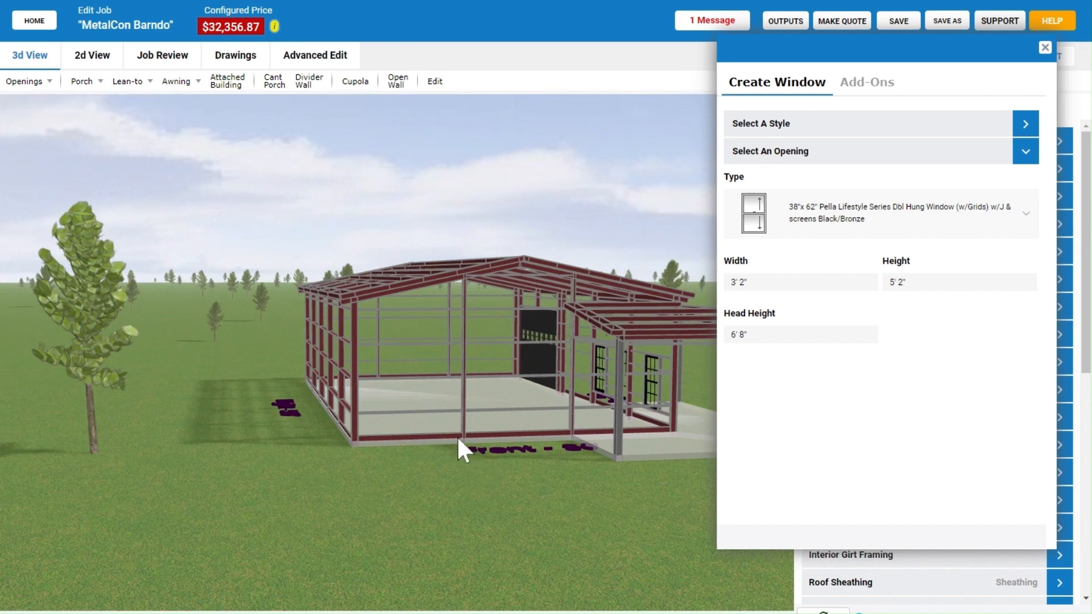
{"action": "left_click", "coordinate": [440, 386]}
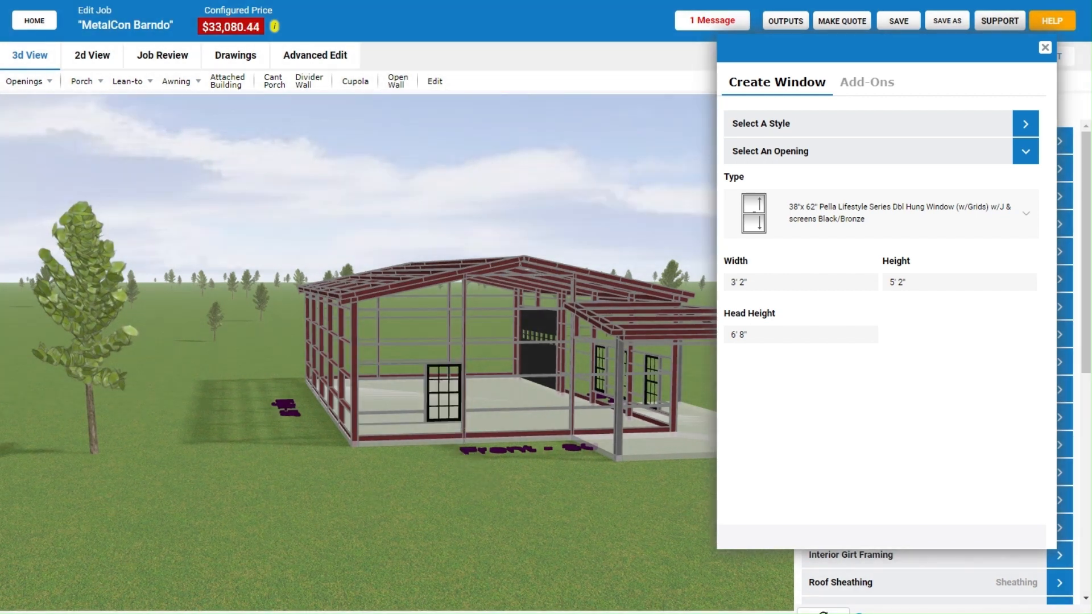
{"action": "left_click", "coordinate": [522, 408]}
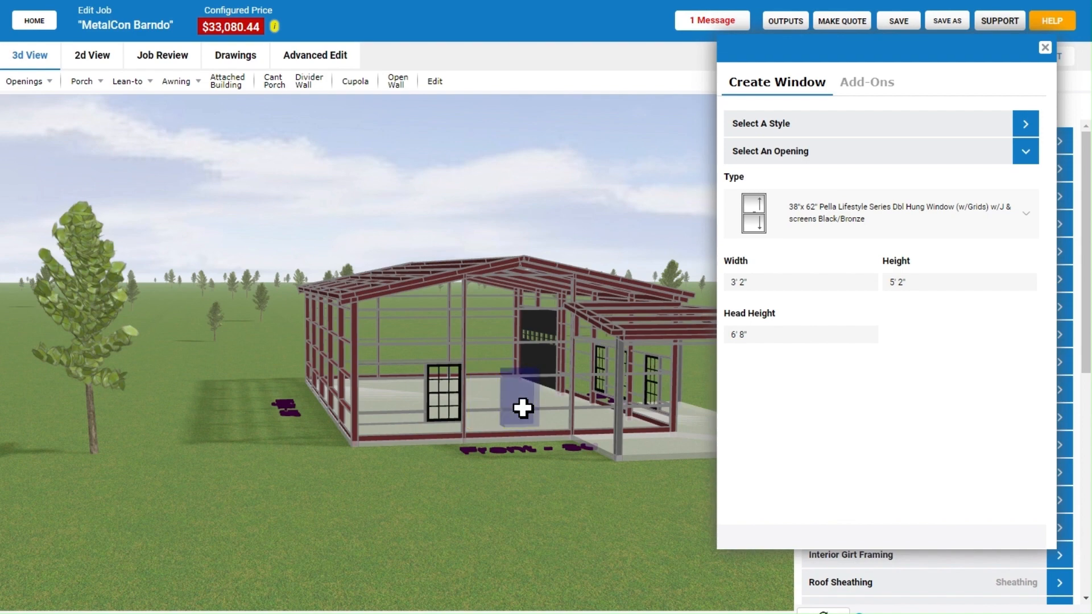
Place a 36" Woodgrain Half Blind Entry walk door on the front wall under the porch and show the building shell again.
{"action": "left_click", "coordinate": [24, 81]}
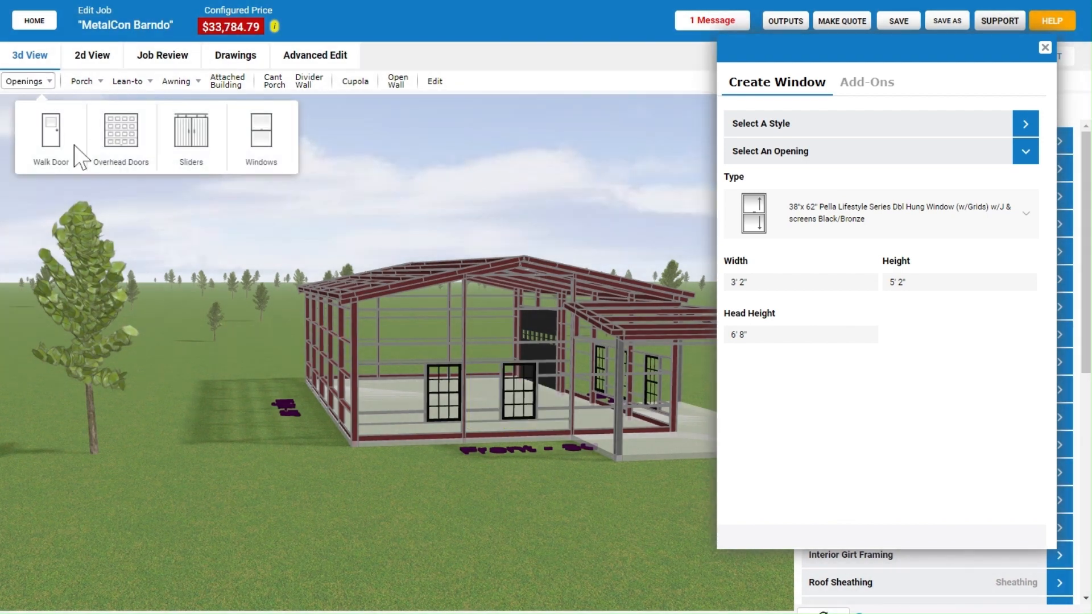
{"action": "left_click", "coordinate": [48, 139]}
{"action": "left_click", "coordinate": [839, 190]}
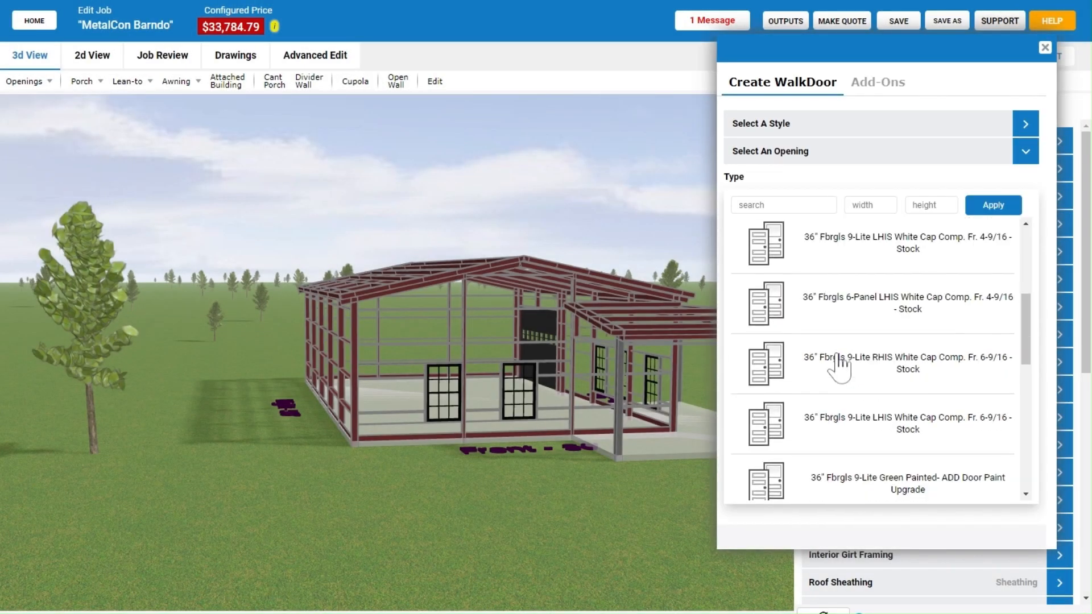
{"action": "scroll", "coordinate": [841, 398], "scroll_direction": "down", "scroll_amount": 5}
{"action": "left_click", "coordinate": [855, 479]}
{"action": "left_click_drag", "start_coordinate": [657, 499], "coordinate": [582, 471]}
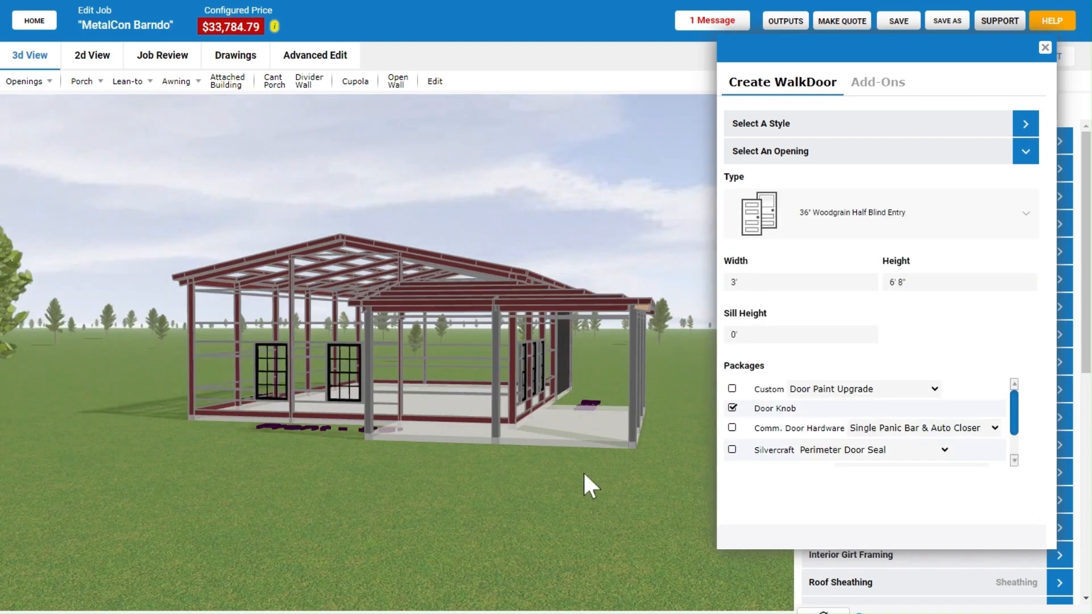
{"action": "left_click", "coordinate": [415, 370]}
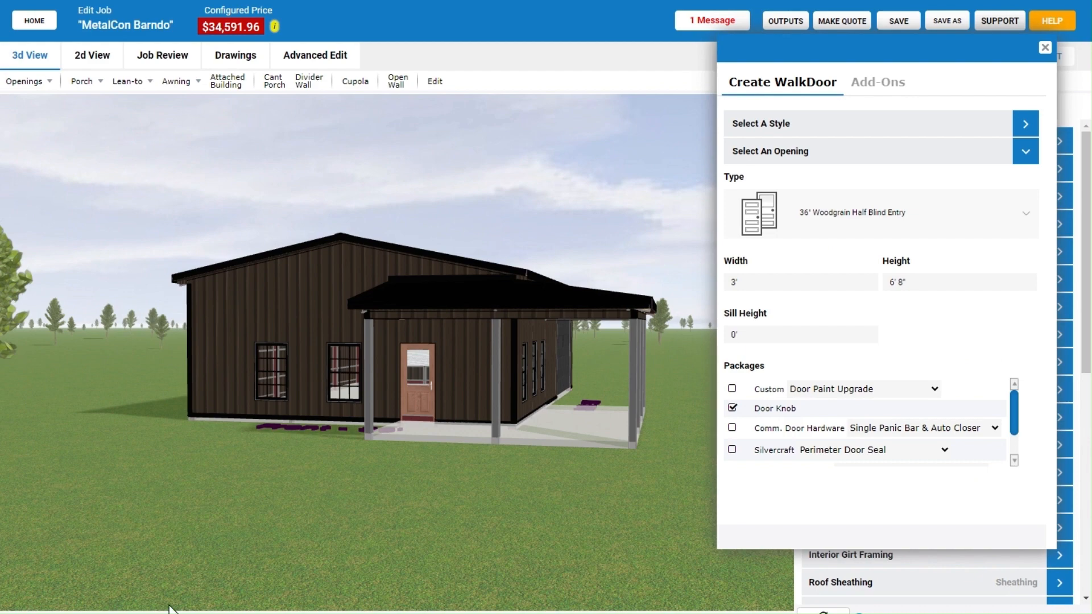
{"action": "left_click_drag", "start_coordinate": [523, 525], "coordinate": [378, 452]}
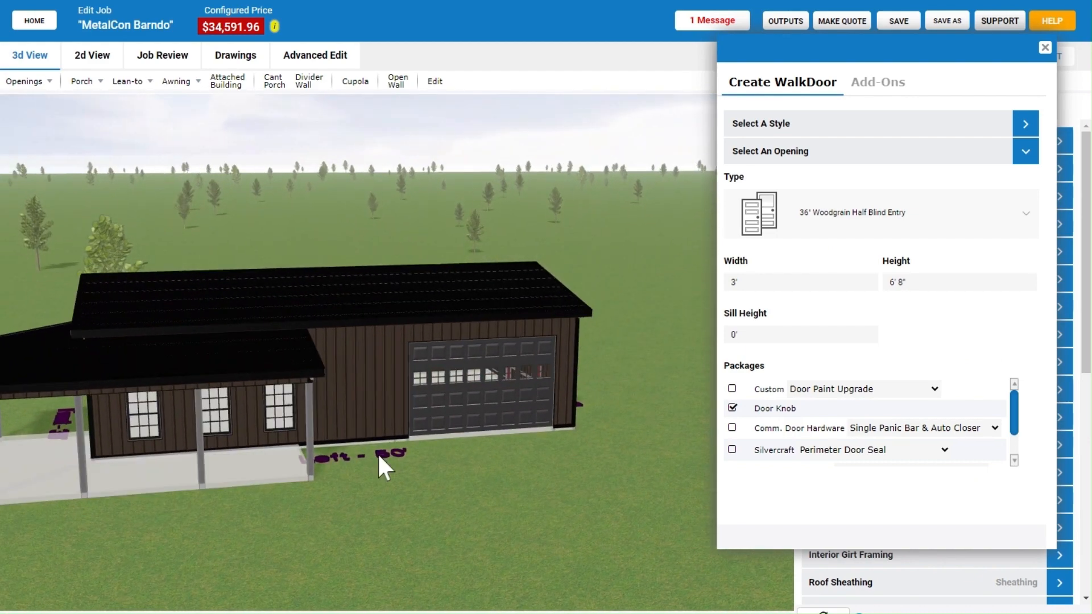
In the 2D plan, add a full-length, full-height interior wall from the right wall to the left wall, just in front of the overhead door.
{"action": "left_click", "coordinate": [92, 55]}
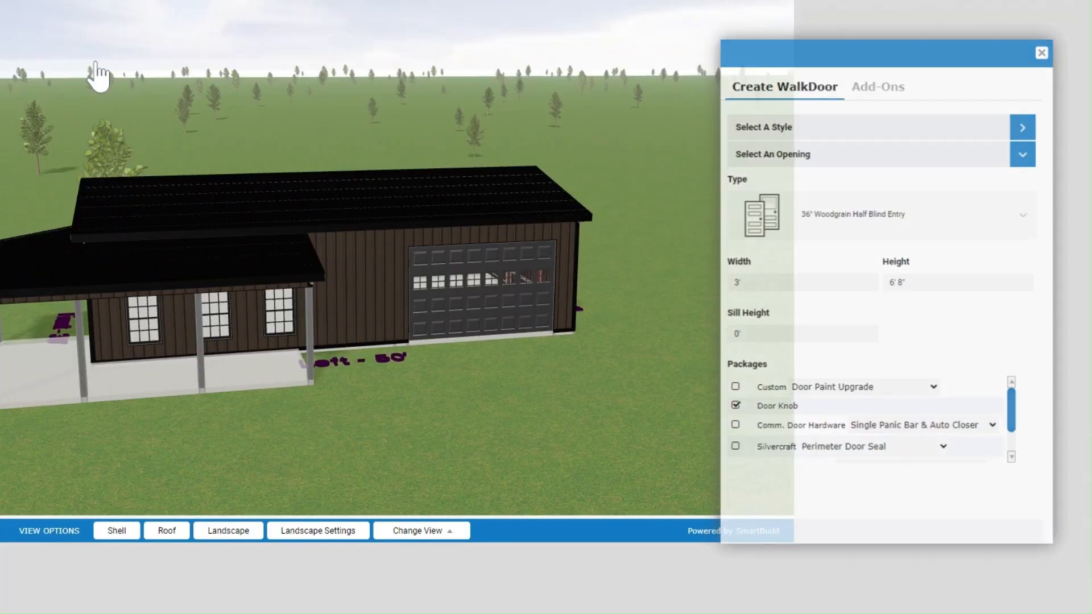
{"action": "left_click", "coordinate": [26, 91]}
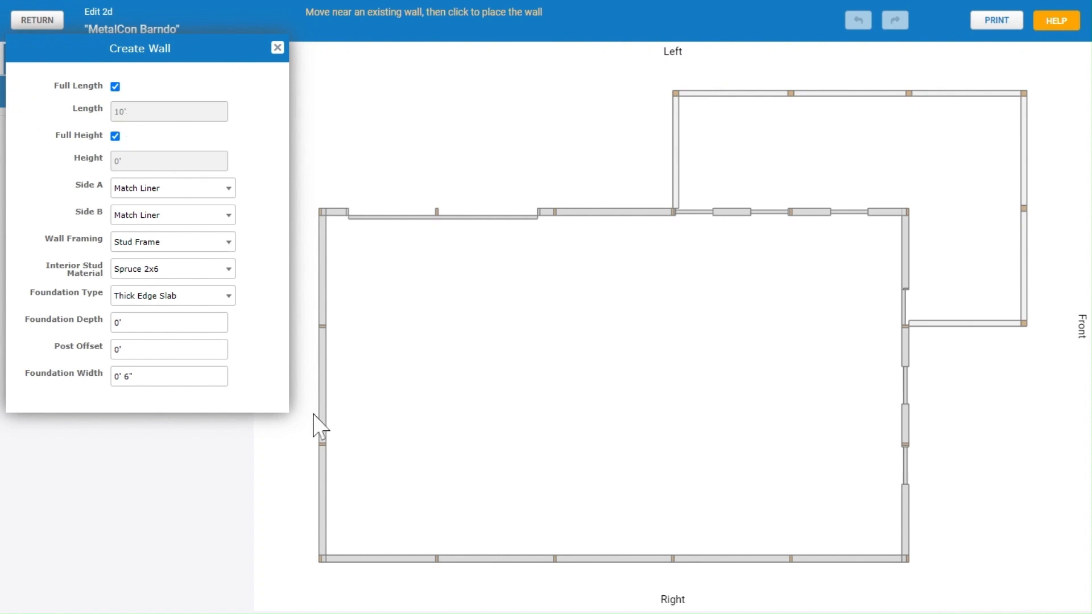
{"action": "left_click", "coordinate": [549, 557]}
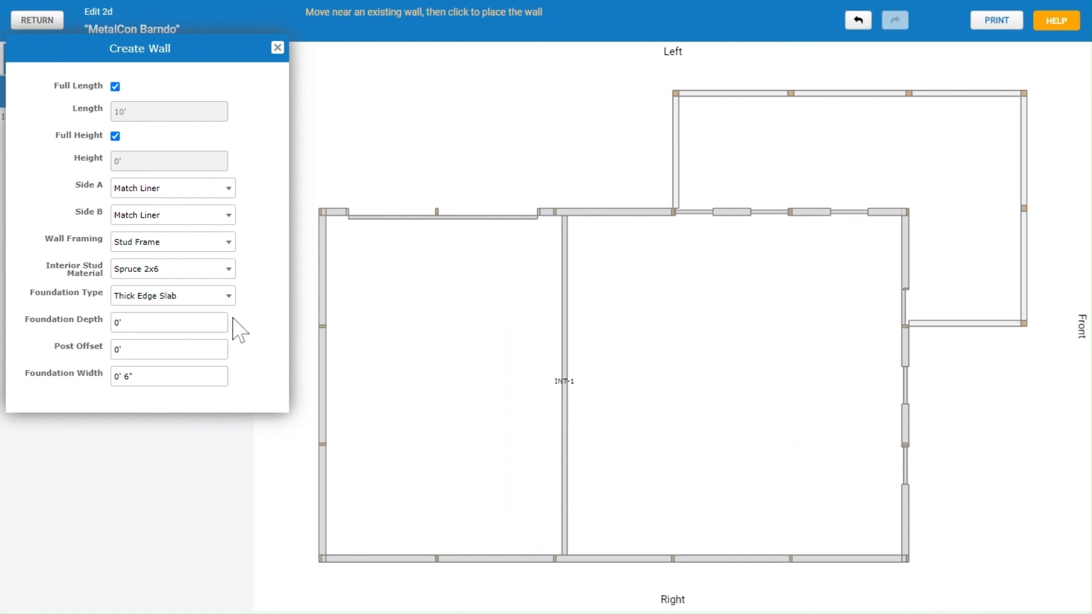
{"action": "left_click", "coordinate": [278, 48]}
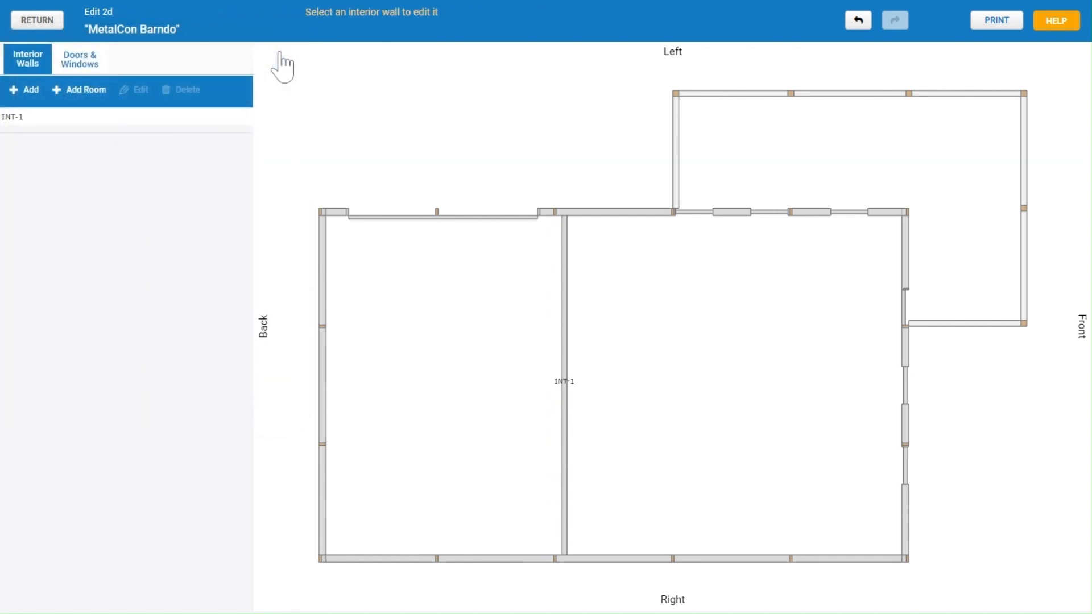
Add a 12' x 12' room in the corner between the new interior wall and the right wall.
{"action": "left_click", "coordinate": [86, 91]}
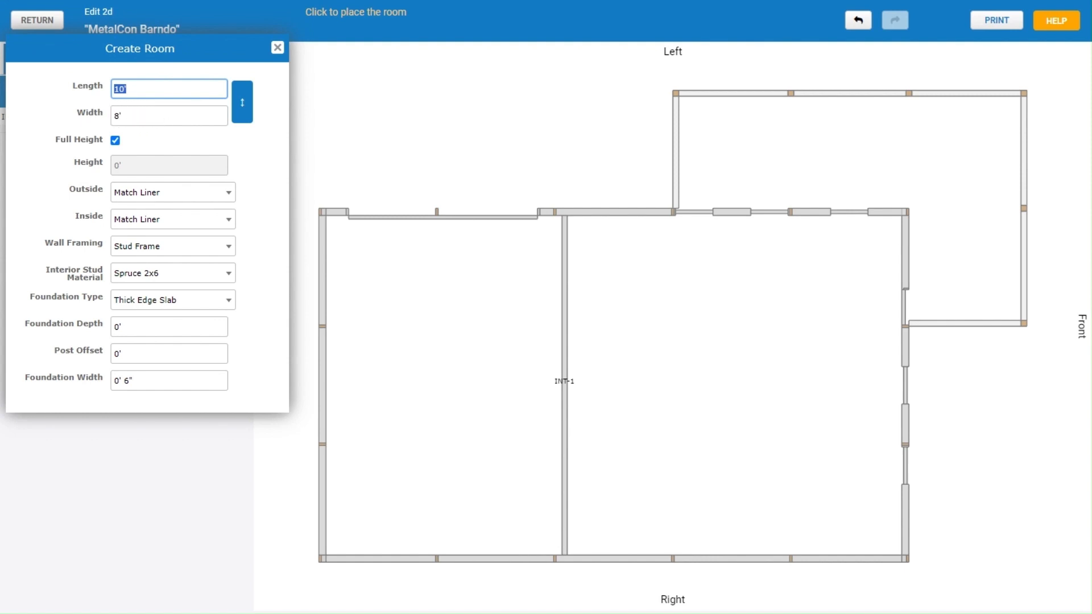
{"action": "left_click", "coordinate": [122, 116]}
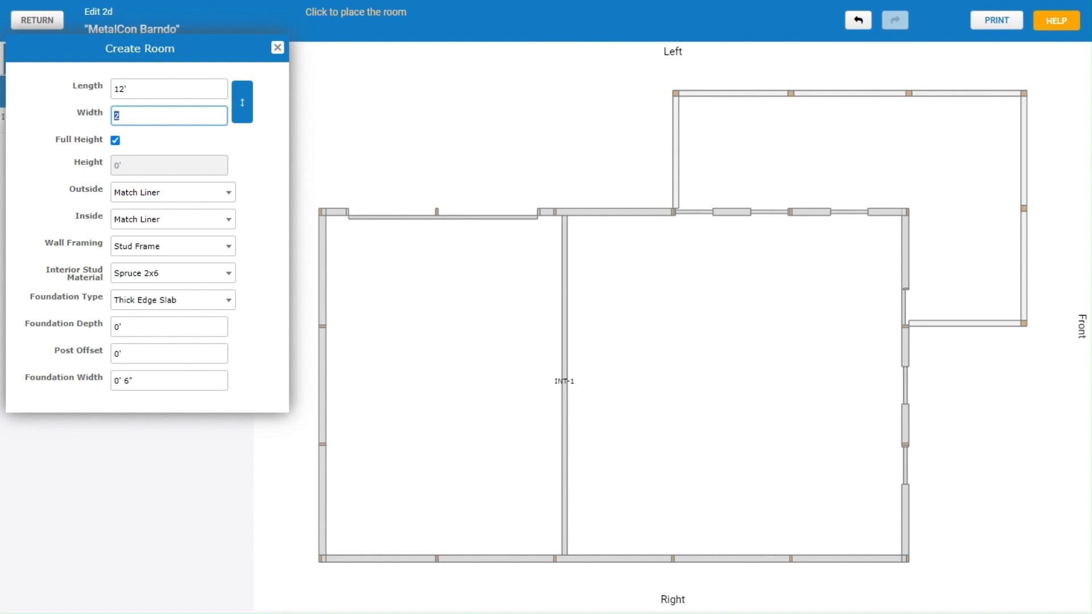
{"action": "type", "text": "12"}
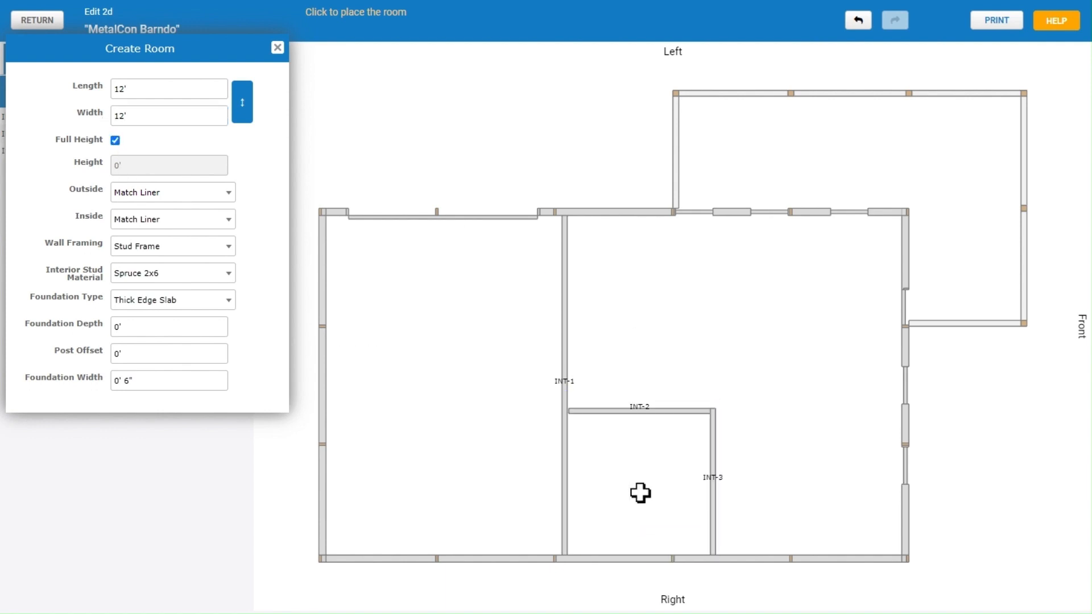
Add a room with a length of 10' and a width of 12' in the building's front-right corner.
{"action": "left_click", "coordinate": [136, 116]}
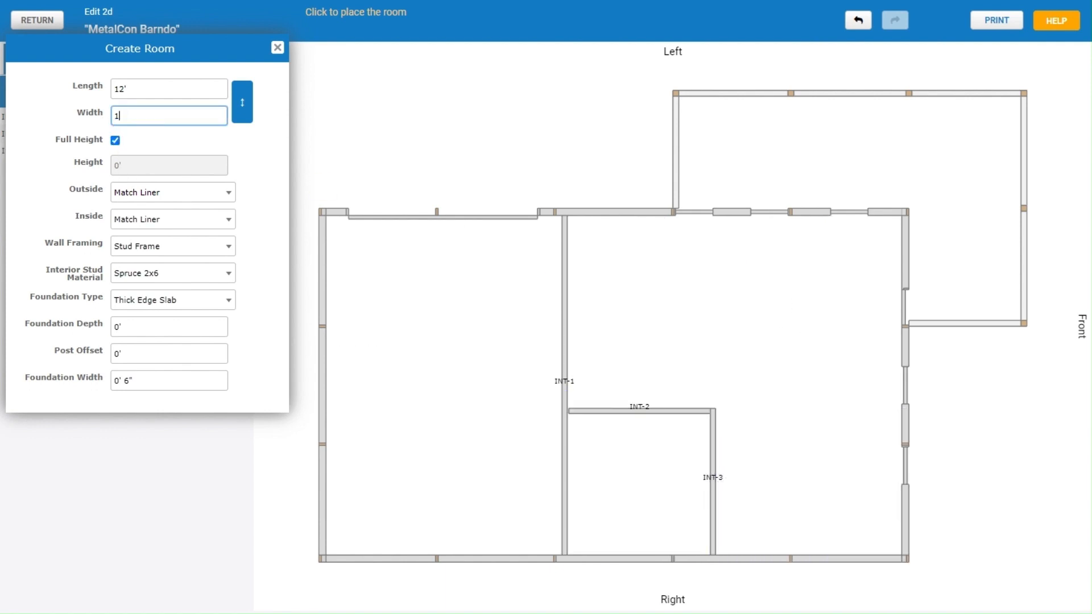
{"action": "type", "text": "0"}
{"action": "left_click", "coordinate": [243, 105]}
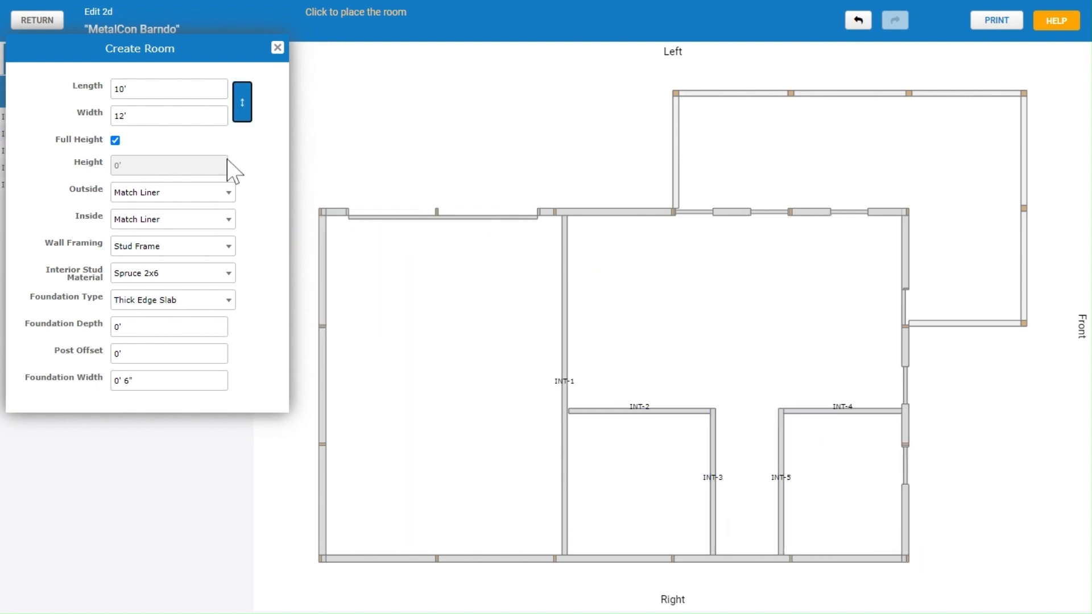
{"action": "left_click", "coordinate": [277, 48]}
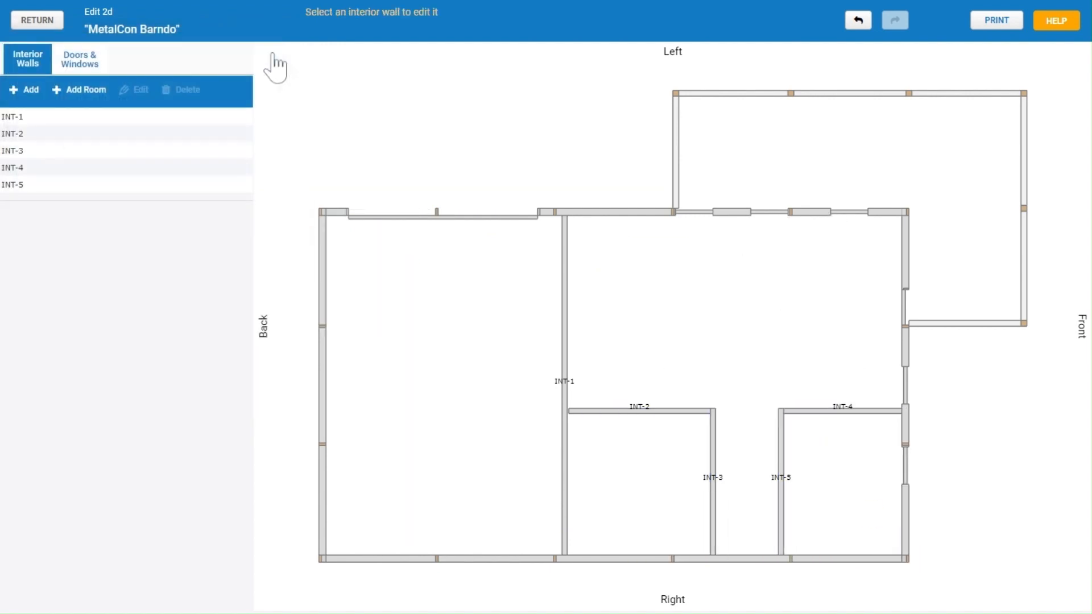
Add a room with a length of 4' and a width of 8' in the corner between the full-length interior wall and the left wall.
{"action": "left_click", "coordinate": [62, 90]}
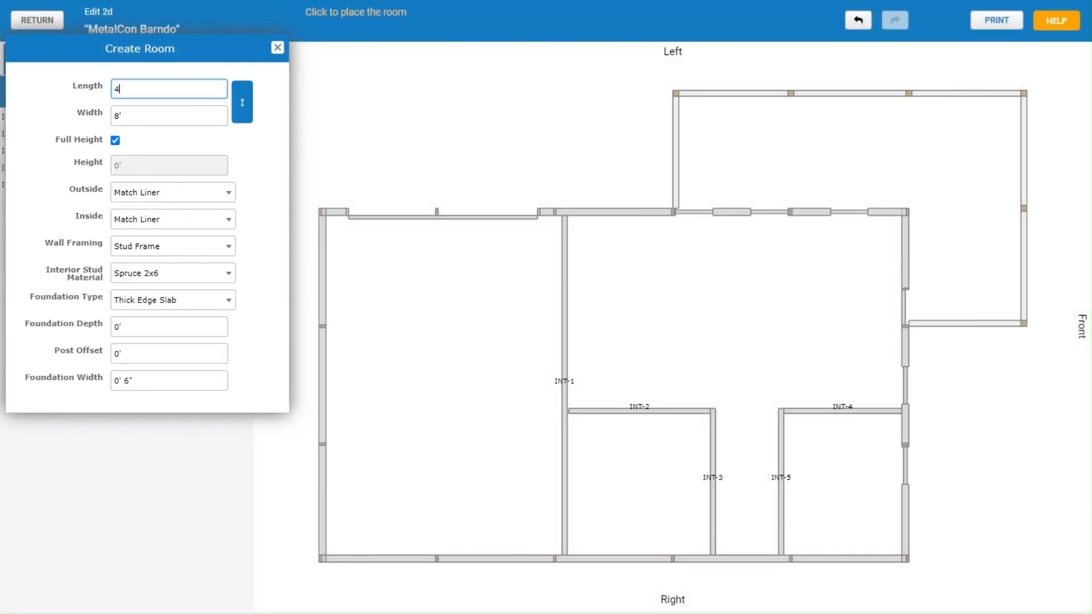
{"action": "key", "text": "Tab"}
{"action": "left_click", "coordinate": [585, 262]}
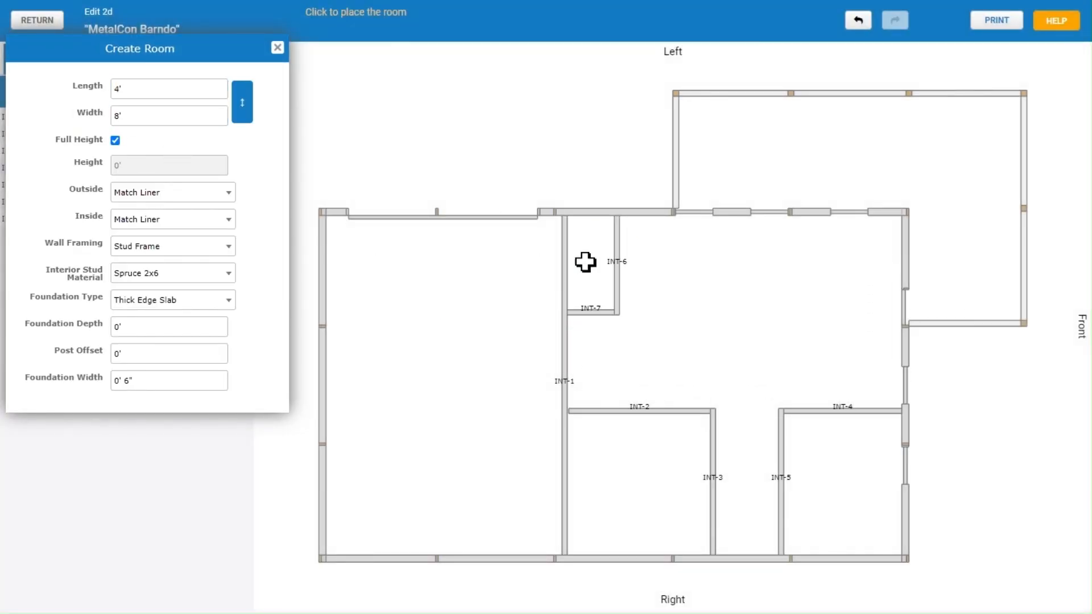
{"action": "left_click", "coordinate": [277, 47]}
Place custom 3' x 6' 8" walk doors in the small room's front-side wall and in the full-length interior wall behind it.
{"action": "left_click", "coordinate": [89, 61]}
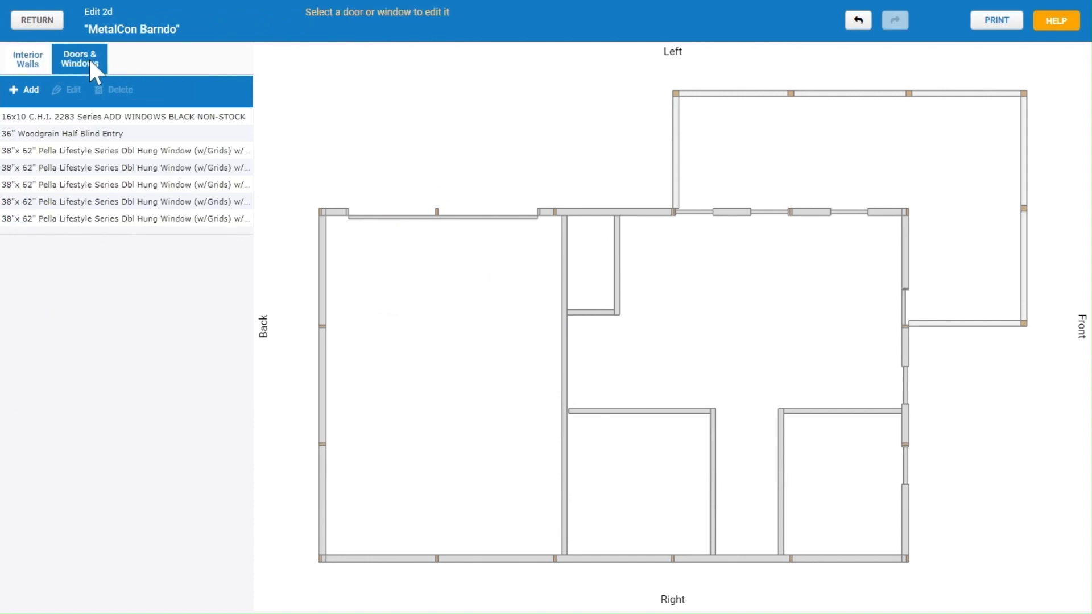
{"action": "left_click", "coordinate": [26, 90]}
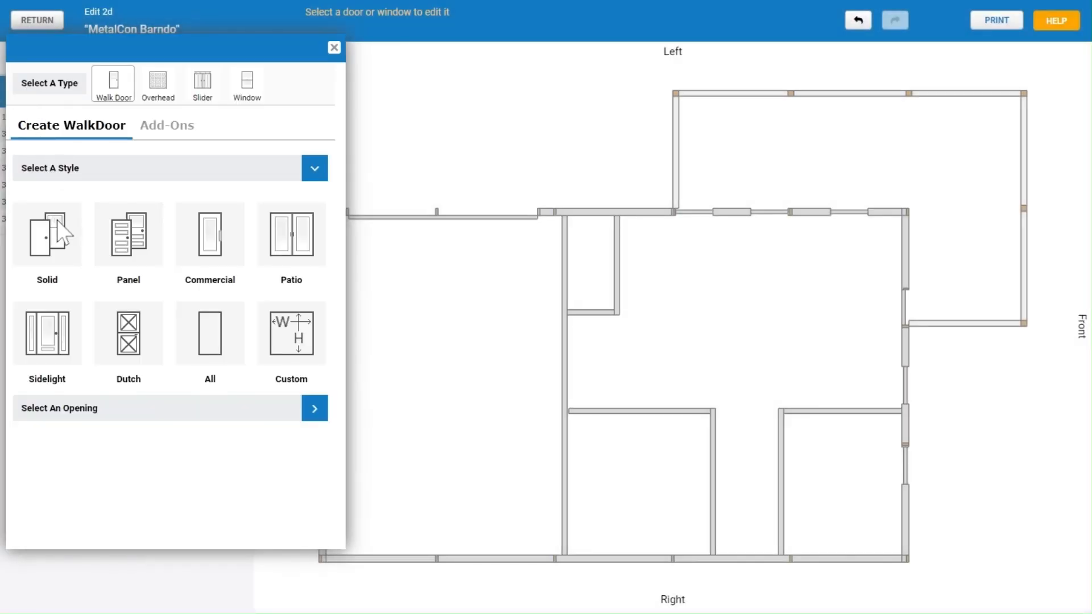
{"action": "left_click", "coordinate": [278, 338]}
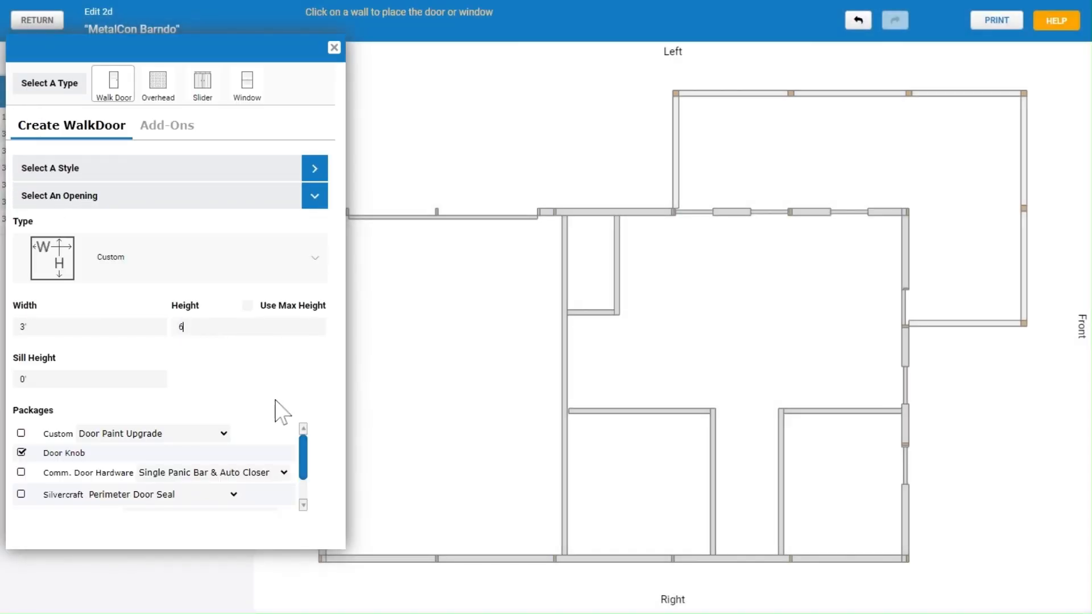
{"action": "left_click", "coordinate": [617, 247]}
{"action": "left_click", "coordinate": [563, 247]}
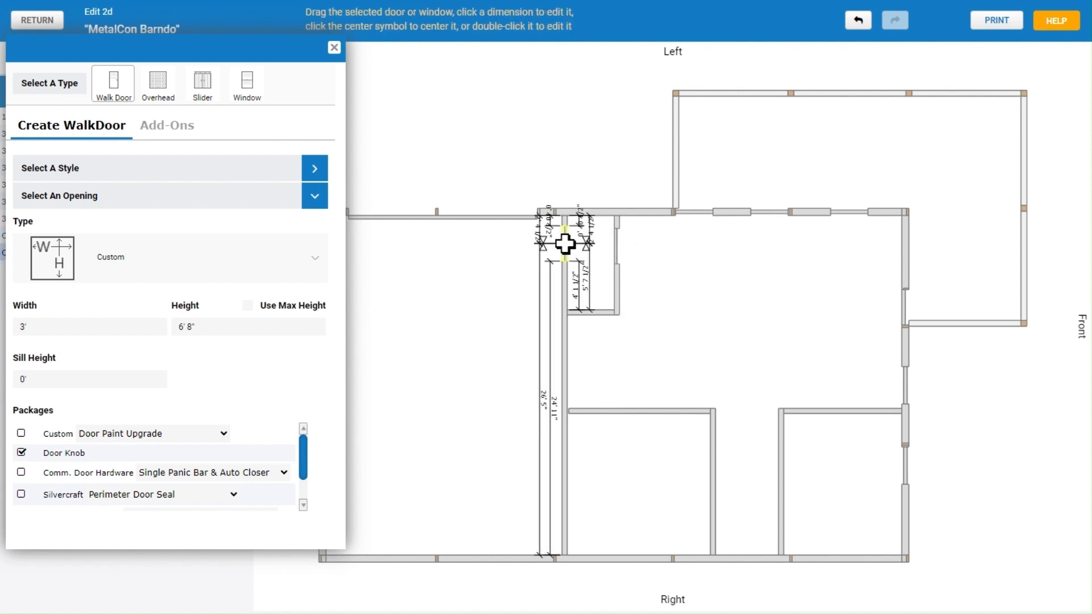
Place the same custom 3' x 6' 8" walk door in each of the facing walls of the two rooms along the right wall.
{"action": "left_click", "coordinate": [713, 438]}
{"action": "left_click", "coordinate": [780, 438]}
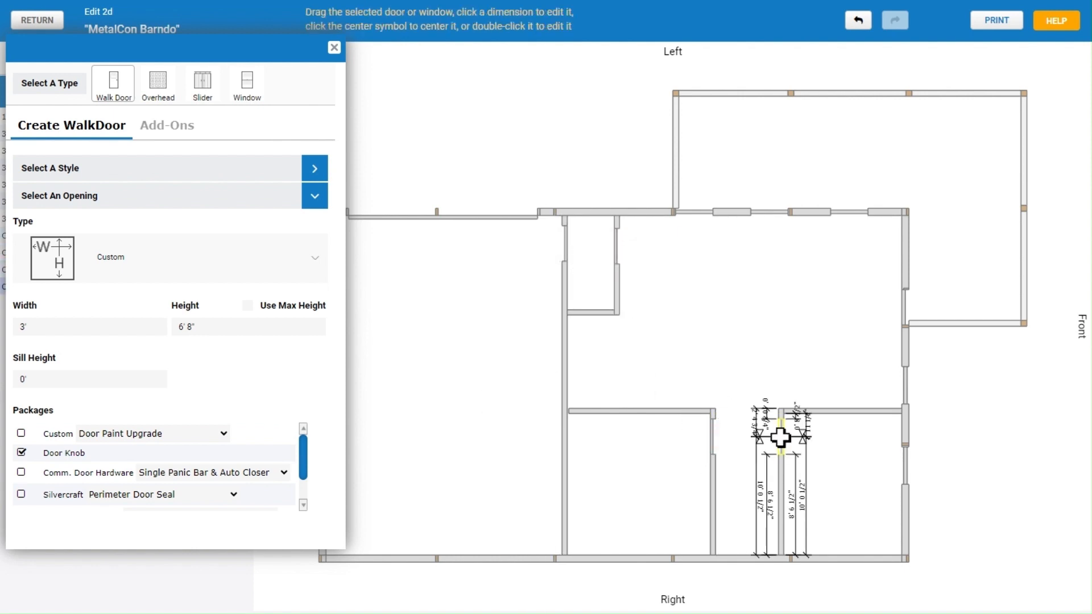
{"action": "left_click", "coordinate": [733, 338]}
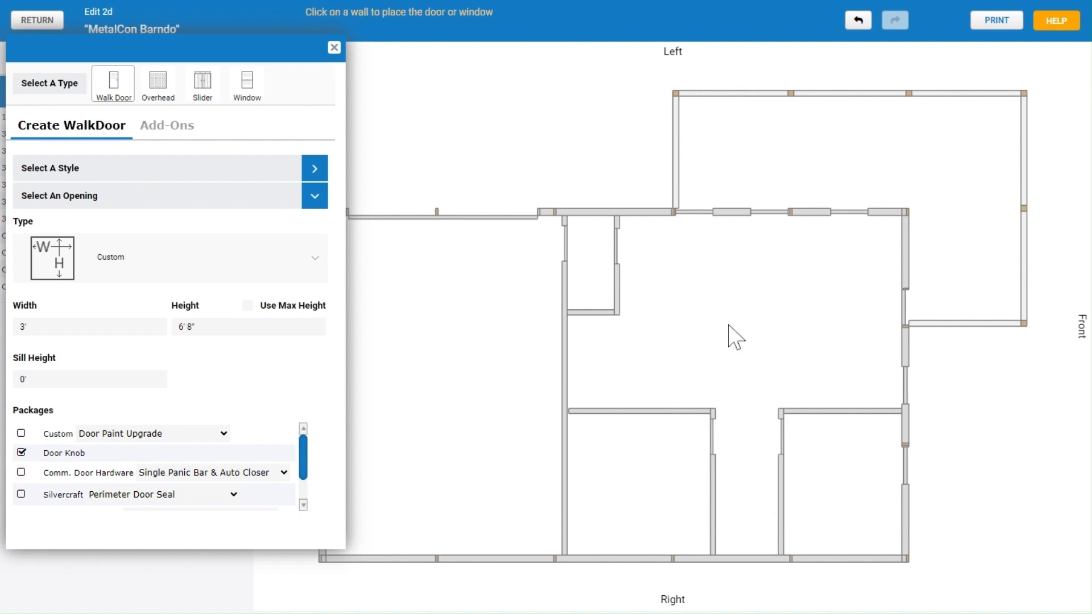
{"action": "left_click", "coordinate": [334, 47]}
Add a full-length, full-height interior wall between the two right-side rooms, just past their doors, and place a custom walk door in it.
{"action": "left_click", "coordinate": [27, 58]}
{"action": "left_click", "coordinate": [25, 89]}
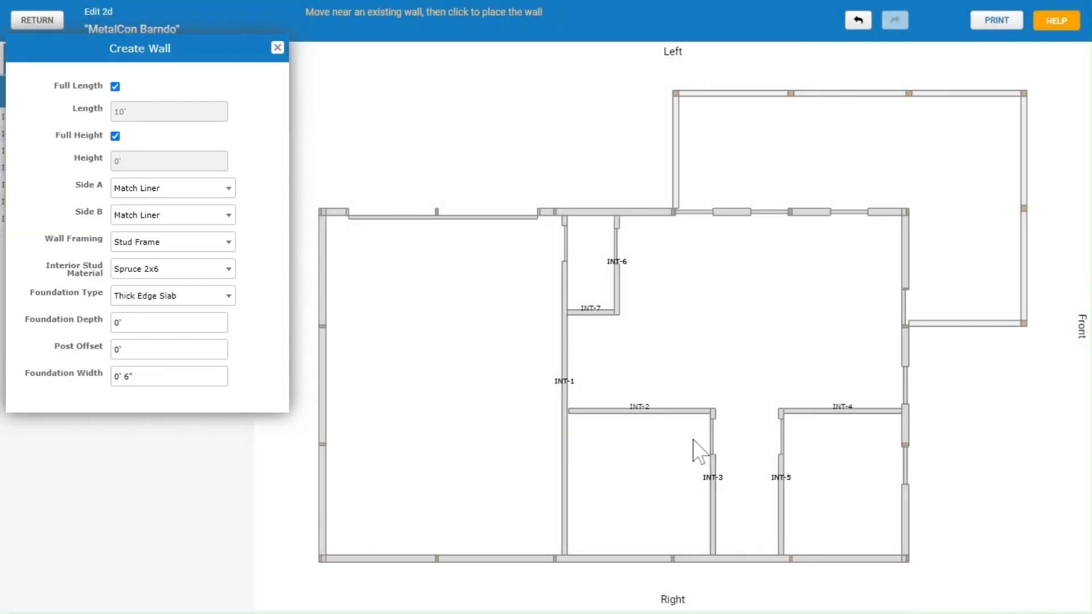
{"action": "left_click", "coordinate": [717, 465]}
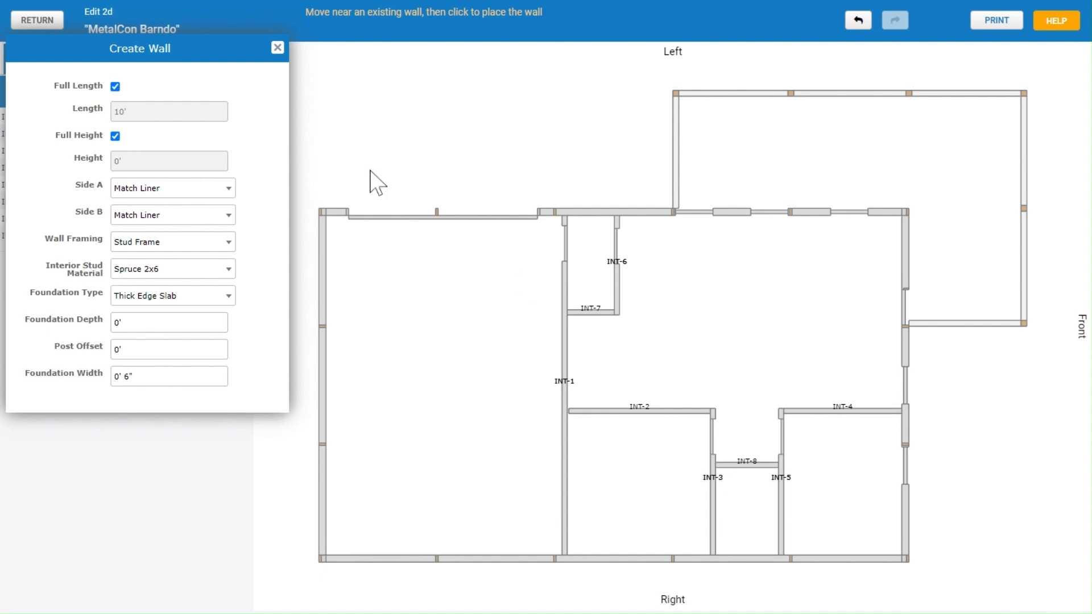
{"action": "left_click", "coordinate": [276, 48]}
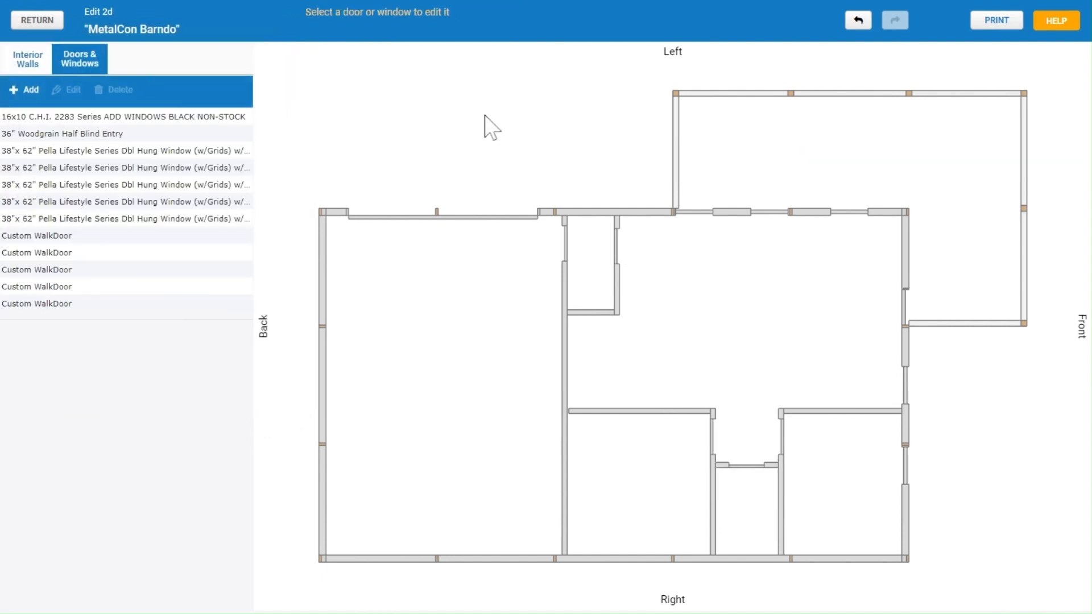
Set the 16x10 overhead door's distance from the building's back-left corner to 2' 6".
{"action": "left_click", "coordinate": [411, 210]}
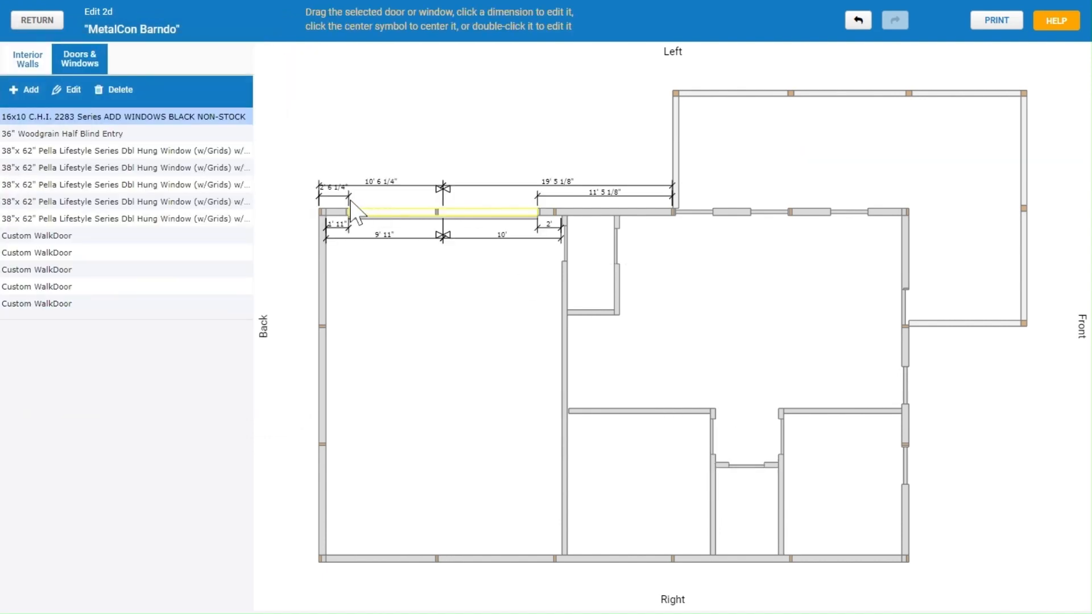
{"action": "left_click", "coordinate": [332, 187]}
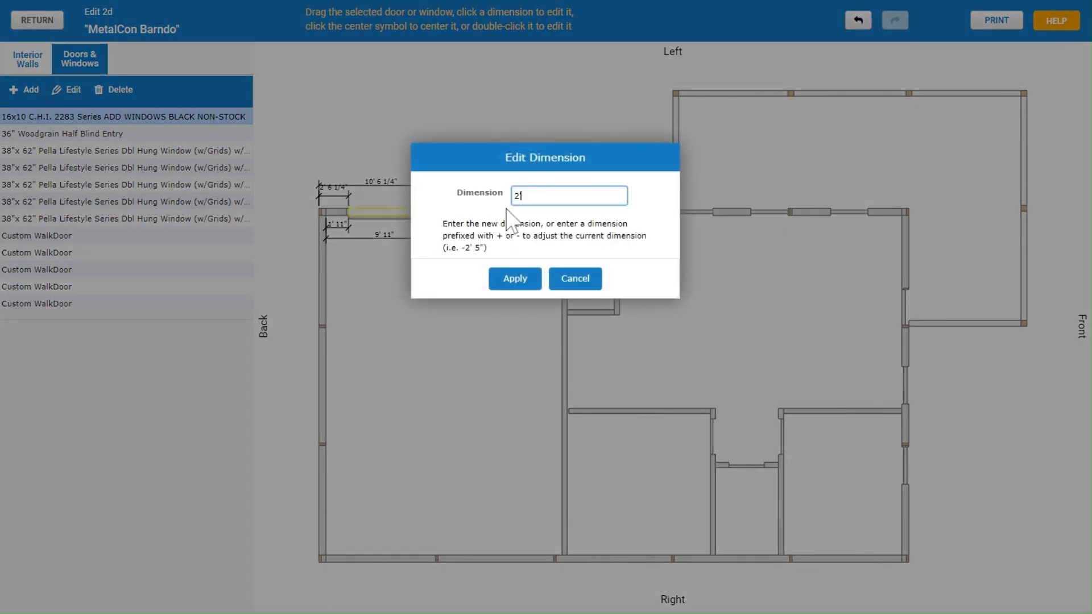
{"action": "key", "text": "Return"}
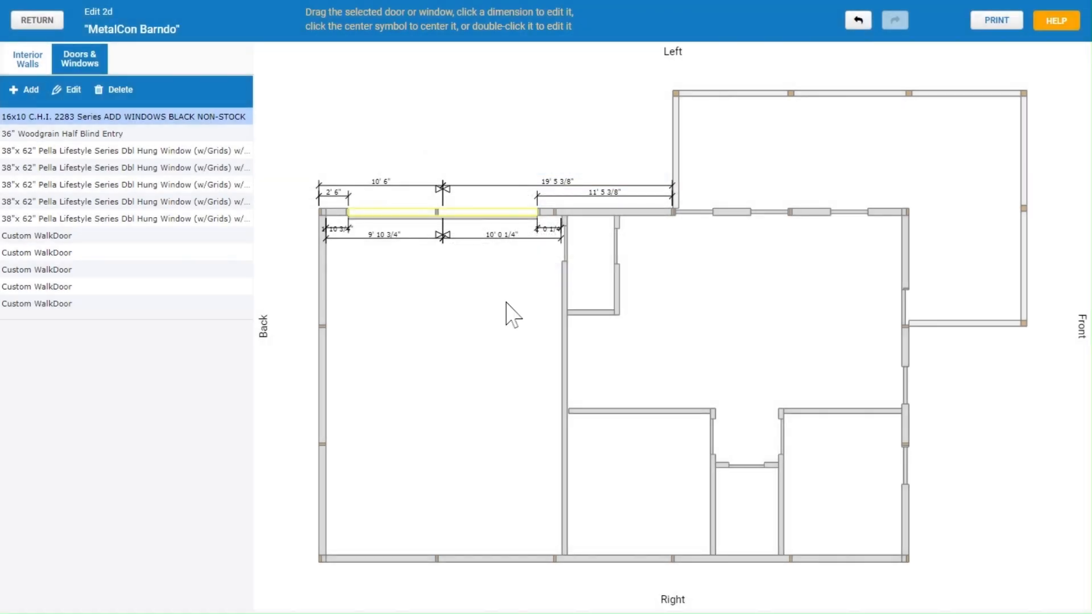
{"action": "left_click", "coordinate": [504, 322]}
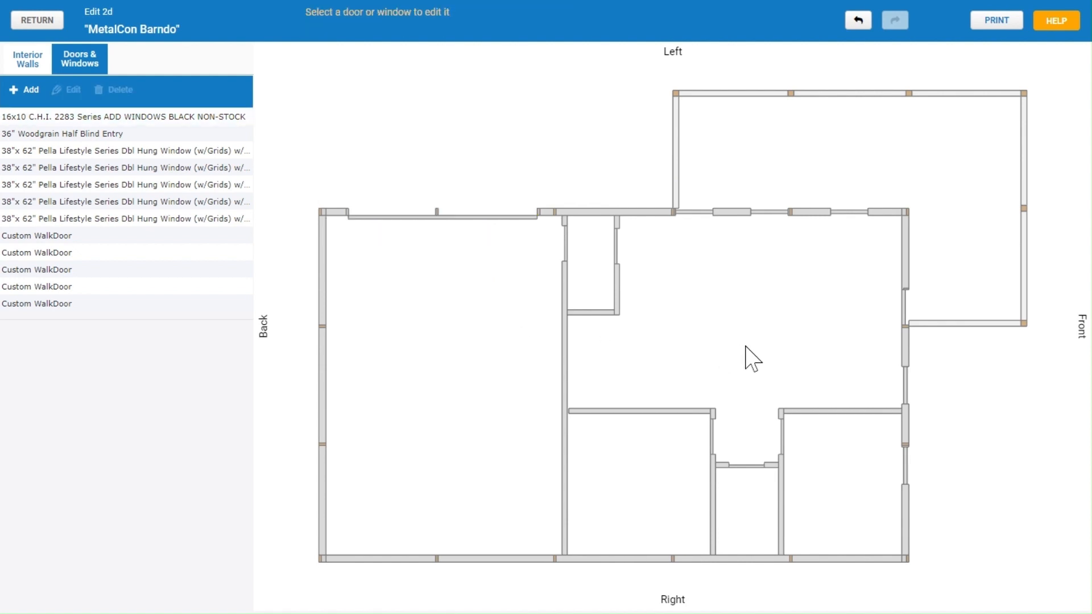
Save the 2D plan changes, return to the 3D model and inspect the interior framing and the finished exterior.
{"action": "left_click", "coordinate": [48, 21]}
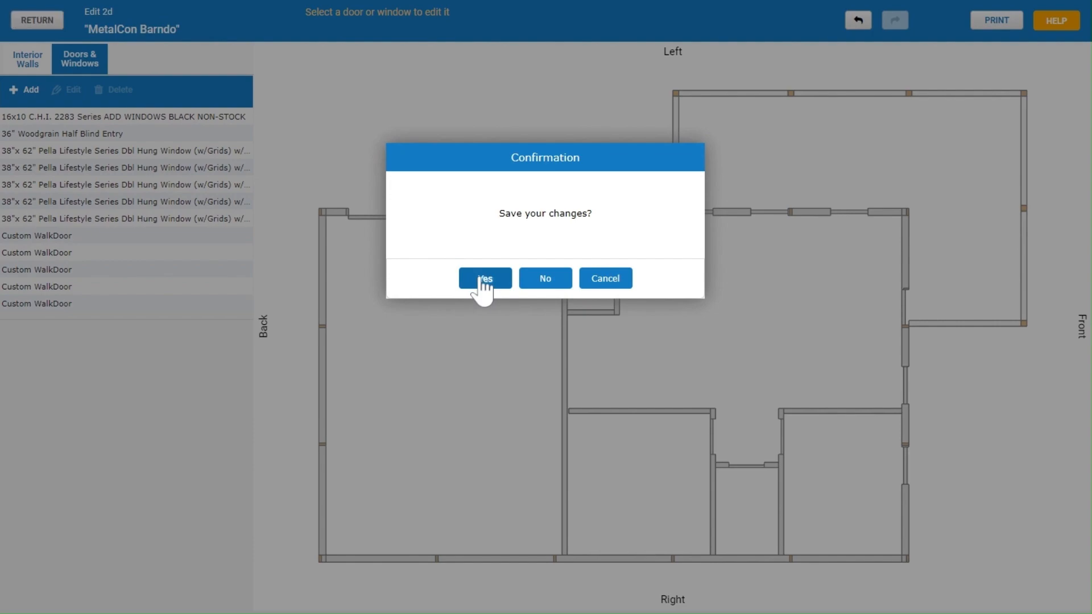
{"action": "left_click", "coordinate": [485, 279]}
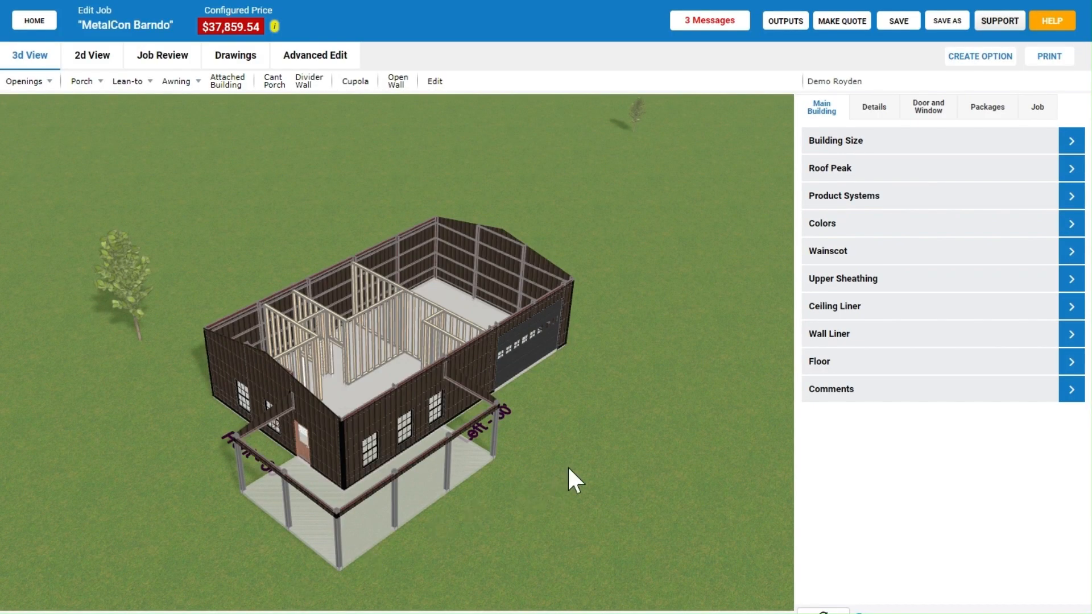
{"action": "left_click_drag", "start_coordinate": [568, 469], "coordinate": [360, 470]}
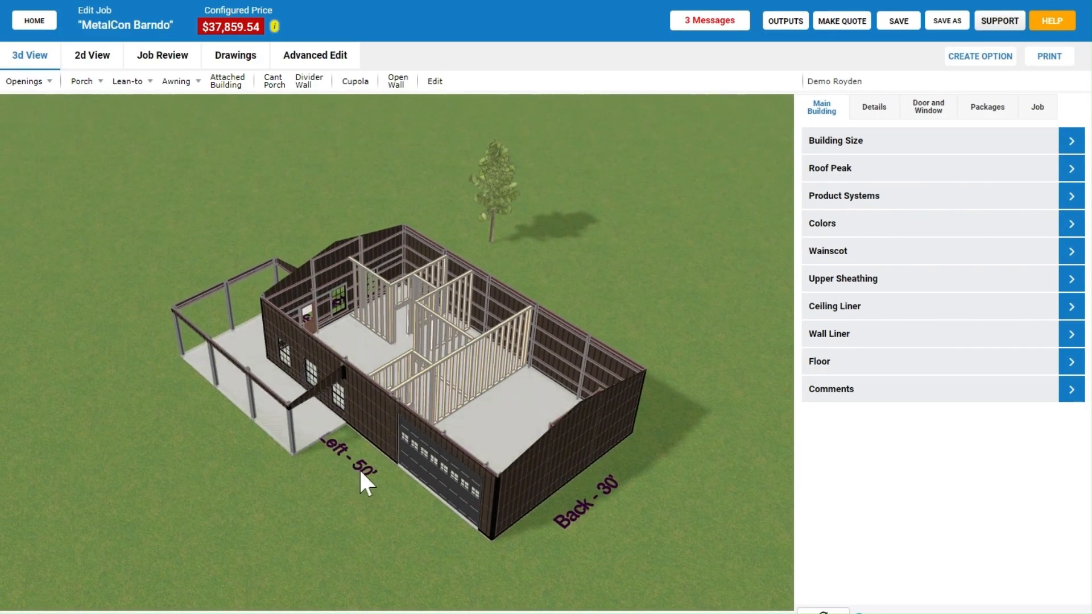
{"action": "scroll", "coordinate": [476, 381], "scroll_direction": "up", "scroll_amount": 3}
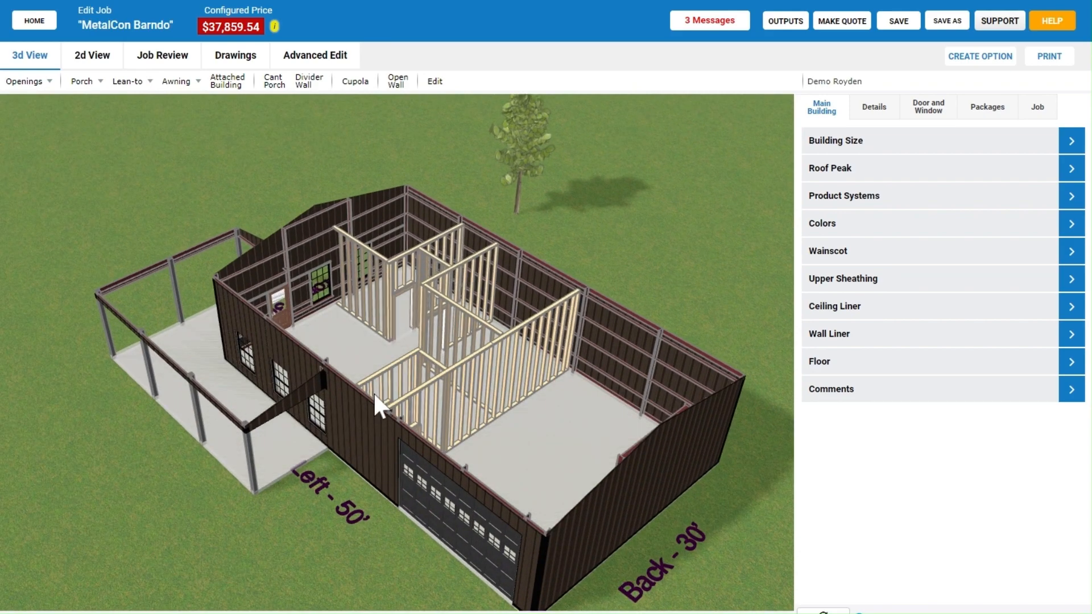
{"action": "left_click_drag", "start_coordinate": [373, 391], "coordinate": [112, 398]}
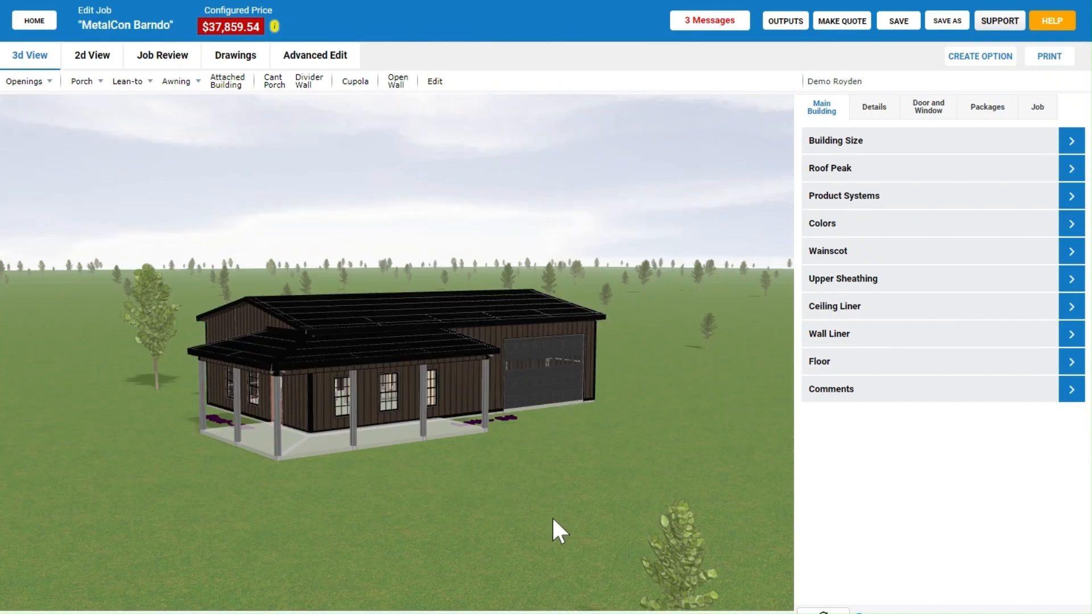
{"action": "mouse_move", "coordinate": [552, 516]}
{"action": "left_mouse_down"}
{"action": "mouse_move", "coordinate": [457, 531]}
{"action": "mouse_move", "coordinate": [373, 528]}
{"action": "left_mouse_up"}
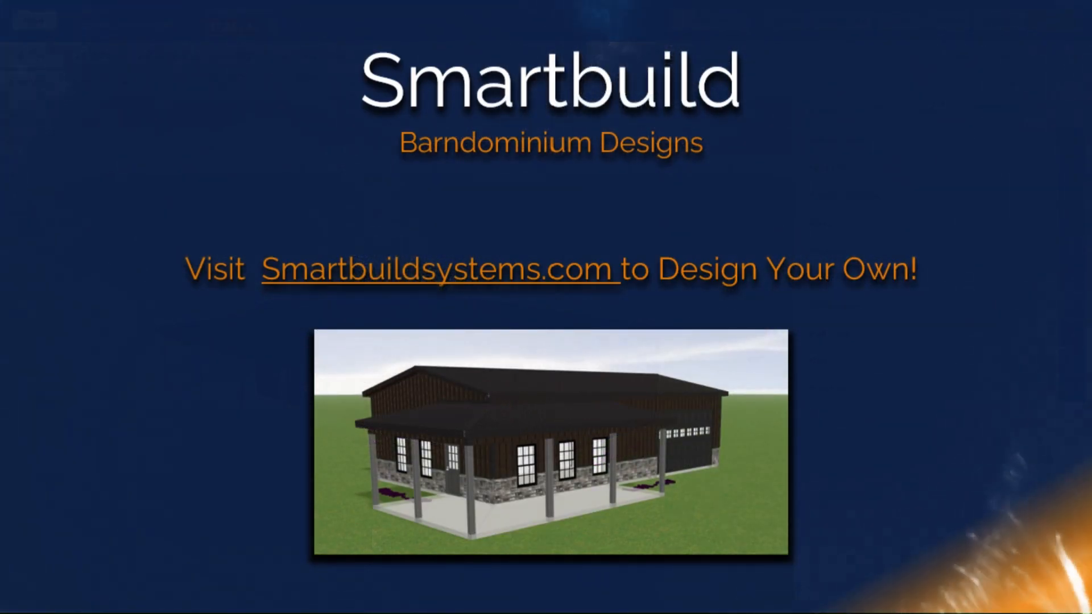